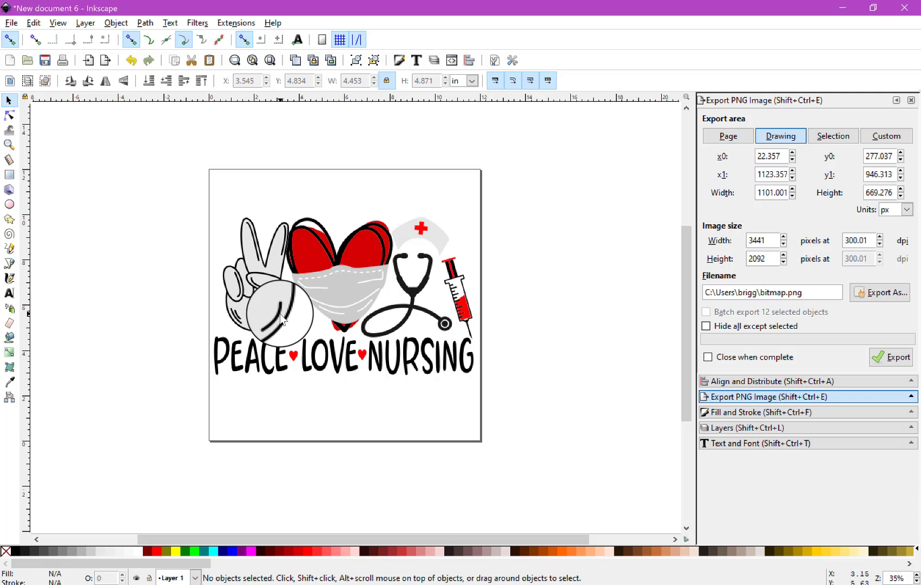
# - Select the peace hand and heart separately to confirm ungrouping, then go to Google in Chrome
pyautogui.click(283, 321)
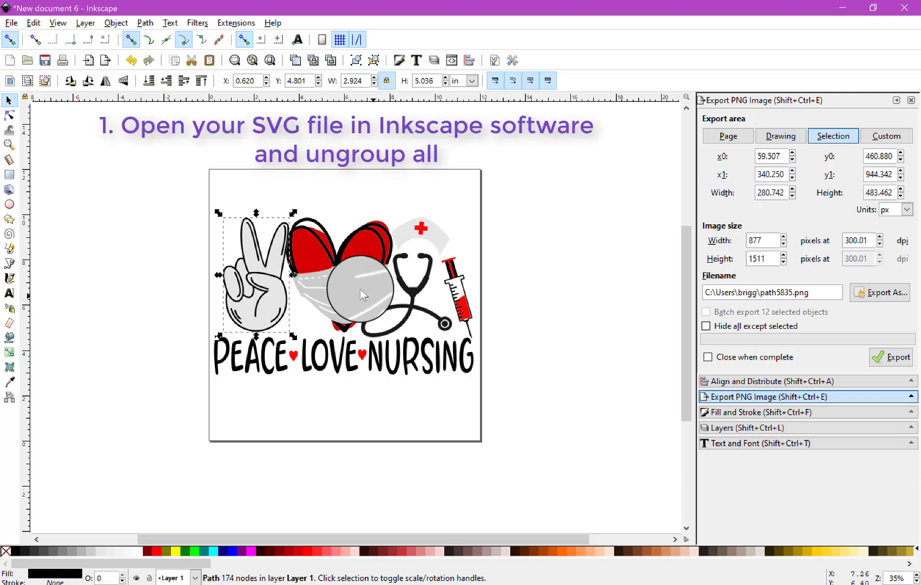
pyautogui.click(362, 261)
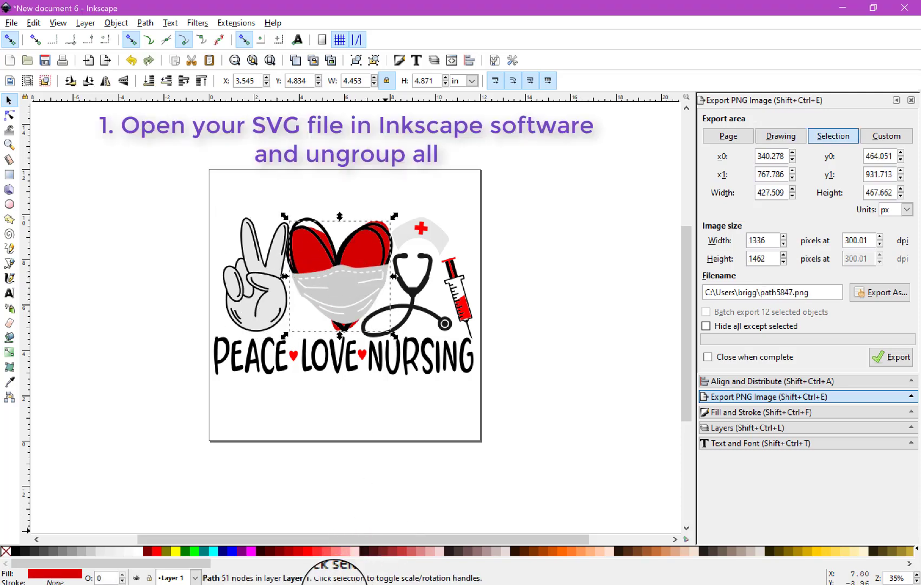
pyautogui.click(310, 583)
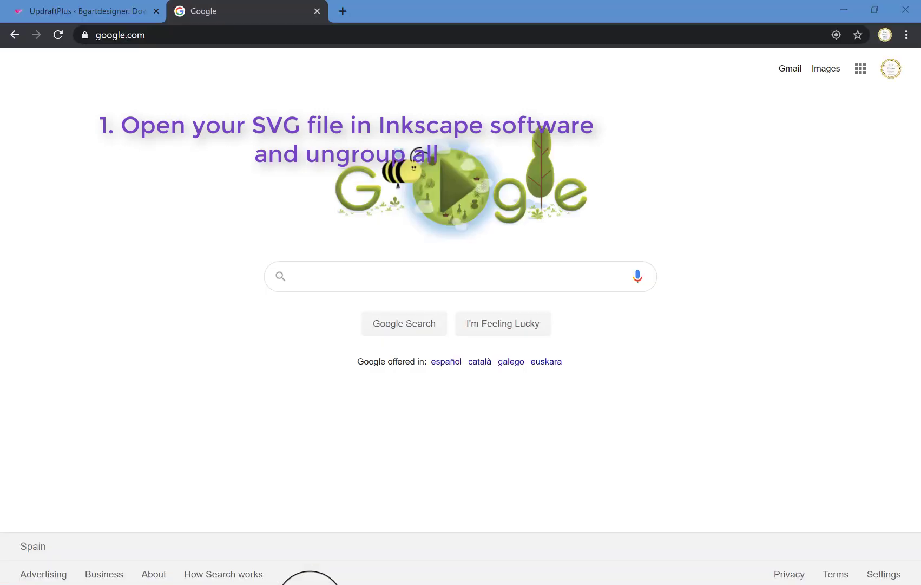
# - Search Google Images for 'rainbow background' and narrow the results to glitter textures
pyautogui.click(330, 279)
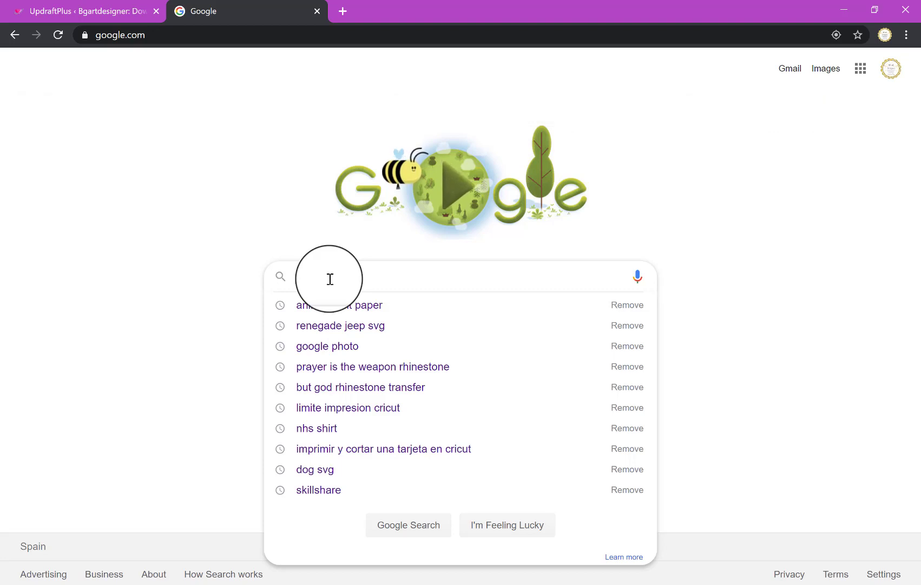
pyautogui.write('rain')
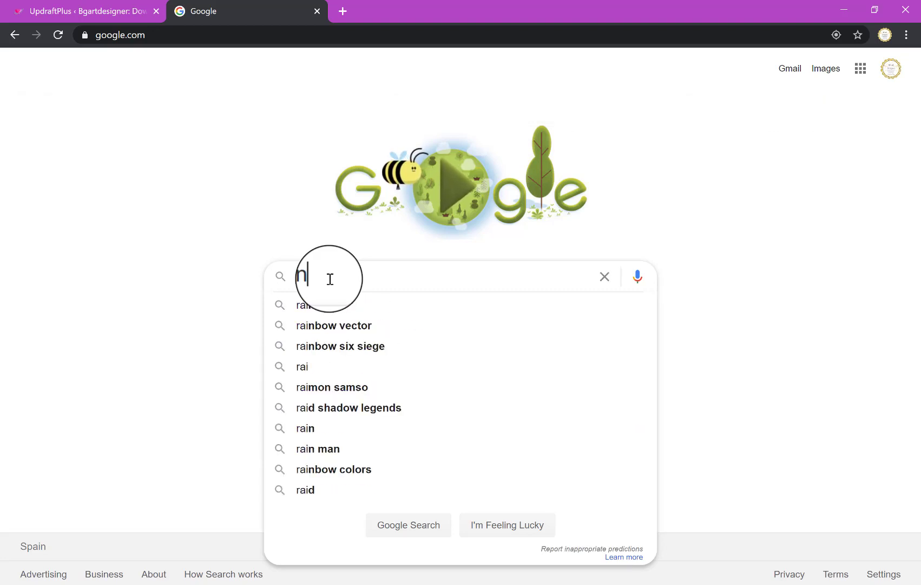
pyautogui.write('b')
pyautogui.write('w b')
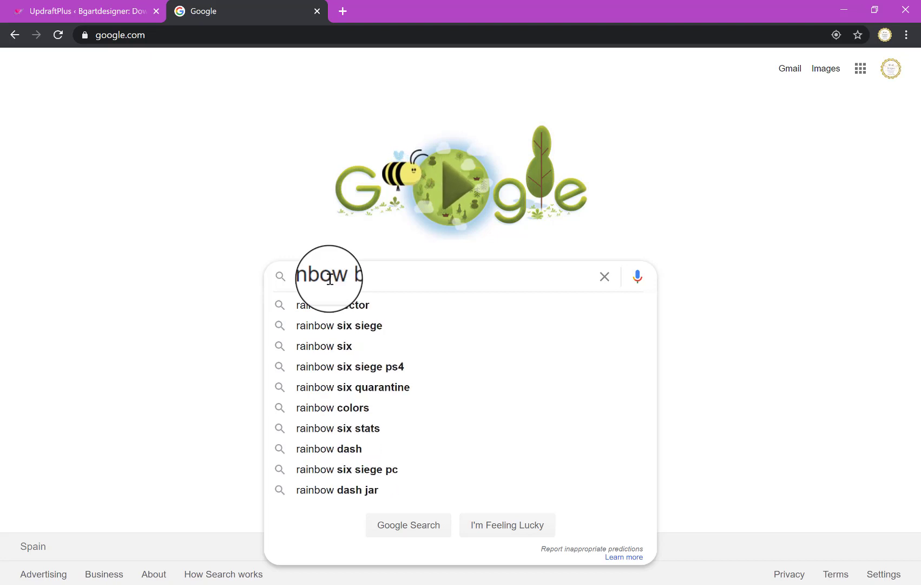
pyautogui.write(' ac')
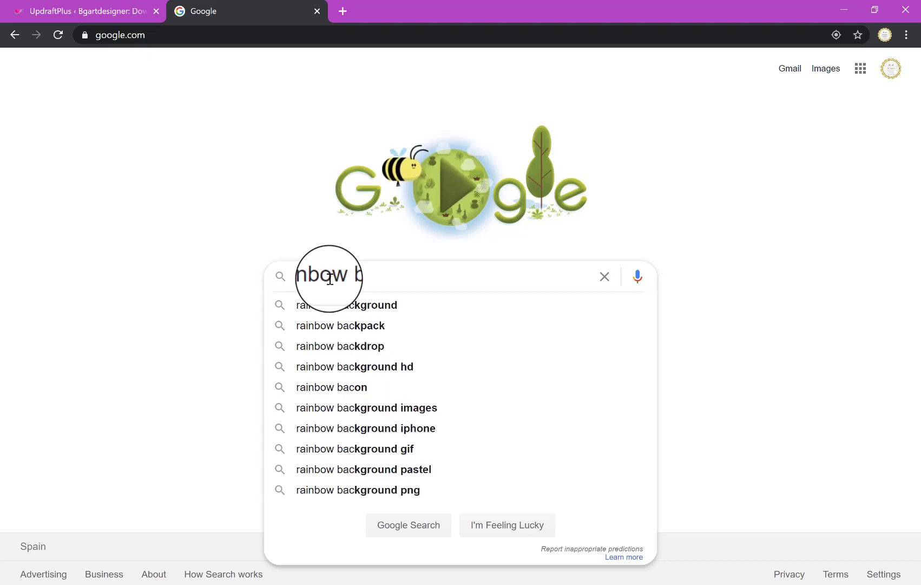
pyautogui.write('k')
pyautogui.click(387, 304)
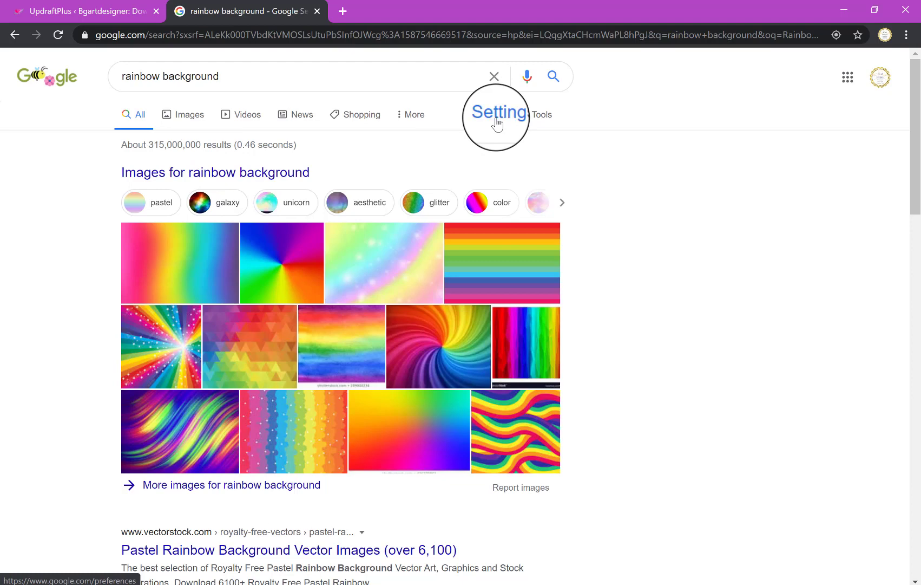
pyautogui.click(497, 122)
pyautogui.click(190, 115)
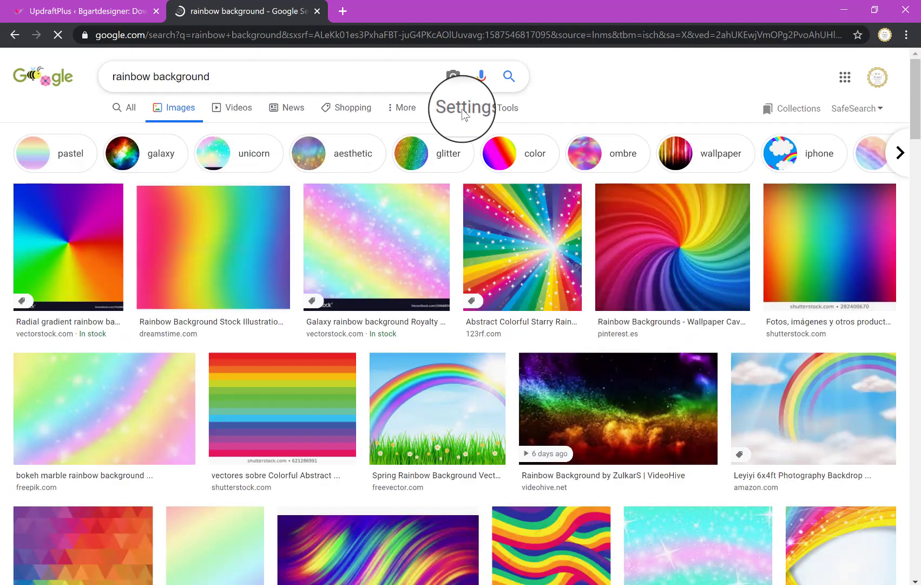
pyautogui.click(434, 153)
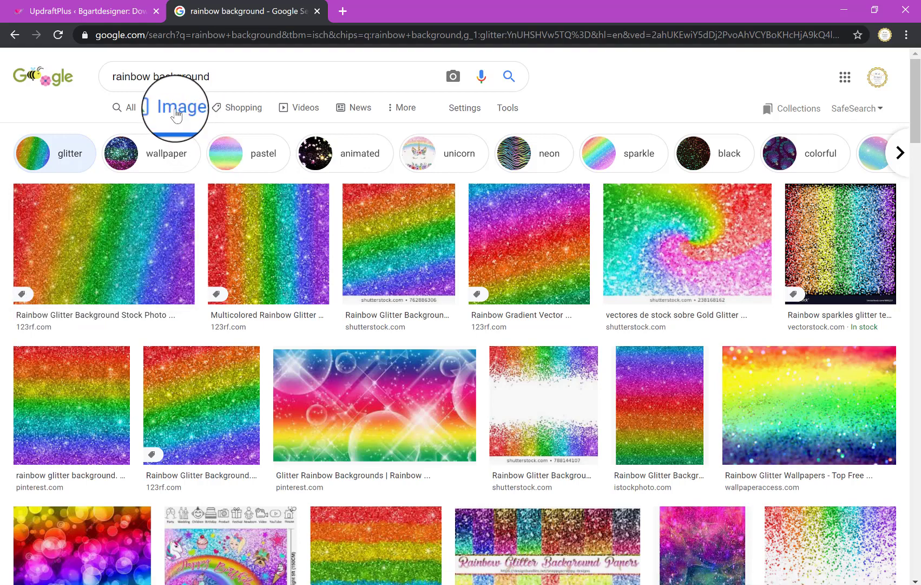
pyautogui.click(467, 110)
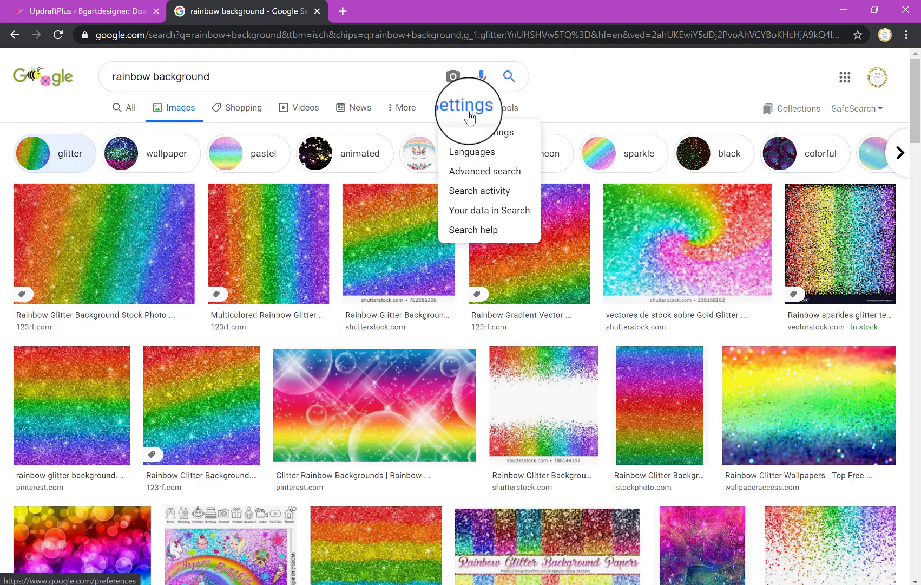
# - Limit the rainbow glitter image results to Large size
pyautogui.click(513, 111)
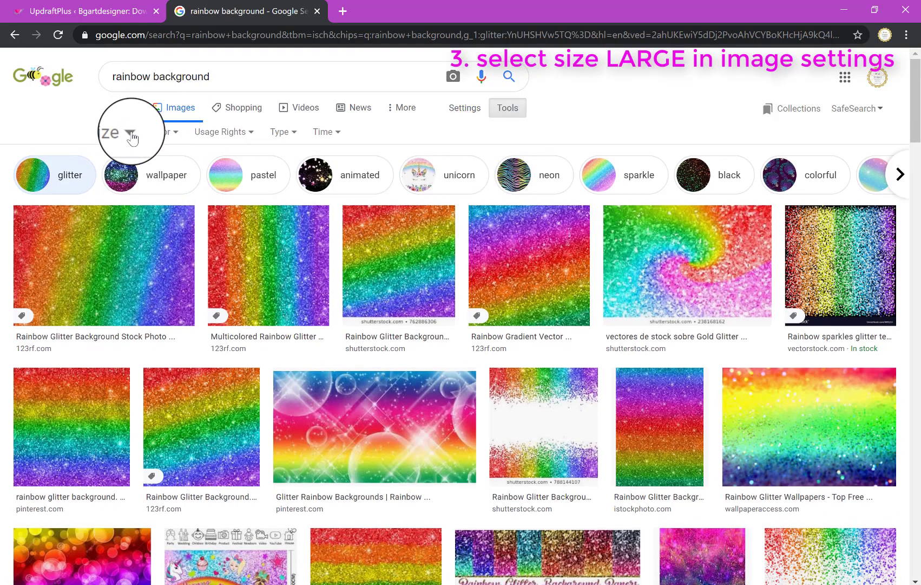
pyautogui.click(131, 134)
pyautogui.click(123, 173)
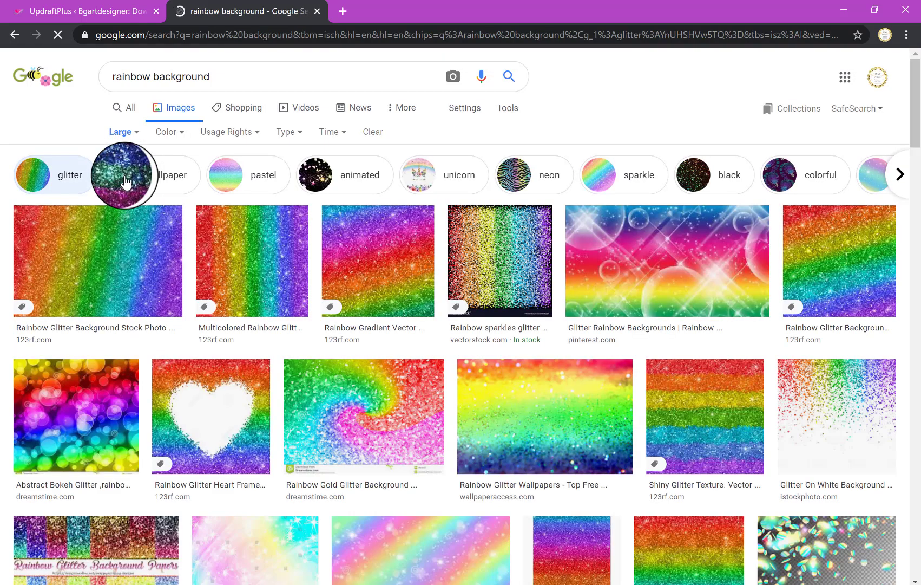
# - Copy the first rainbow glitter background image from its preview
pyautogui.click(127, 257)
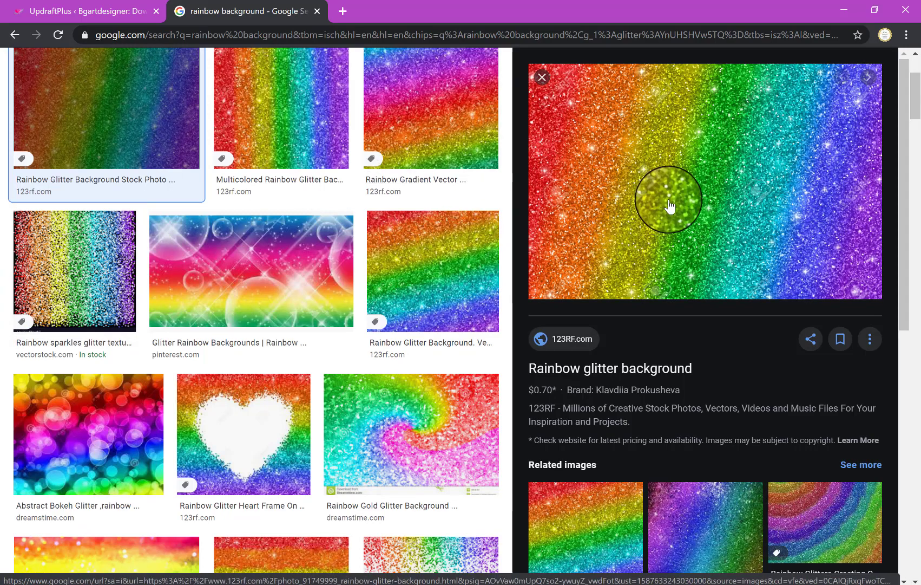
pyautogui.moveTo(669, 206)
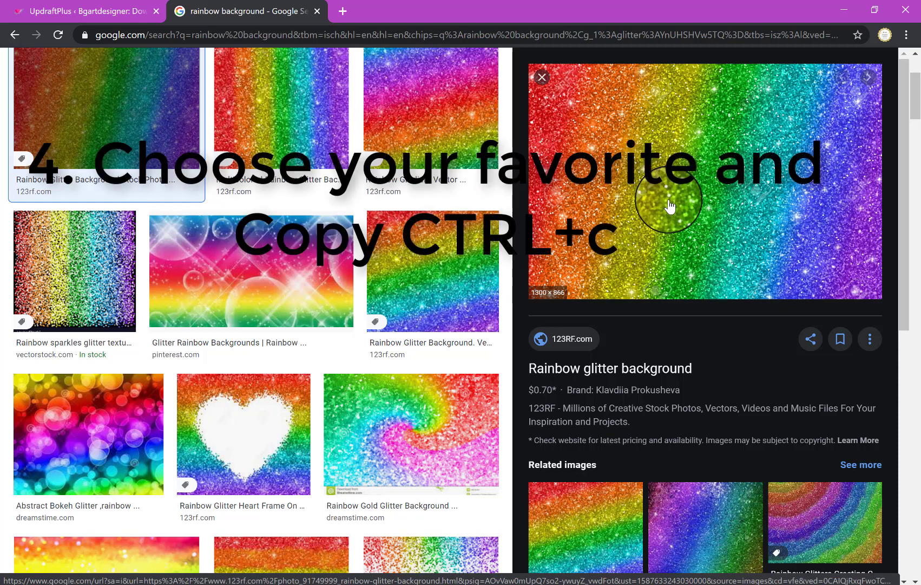
pyautogui.rightClick(669, 201)
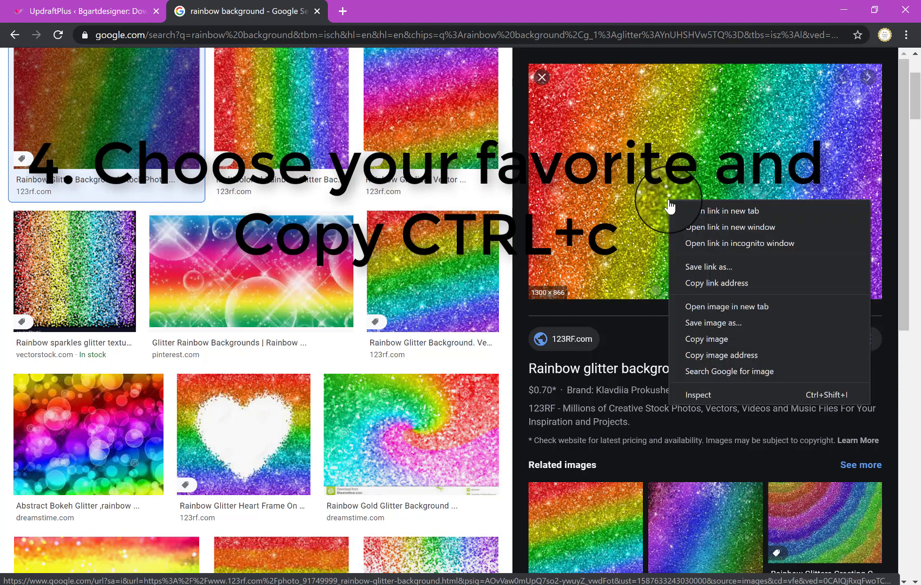
pyautogui.click(718, 334)
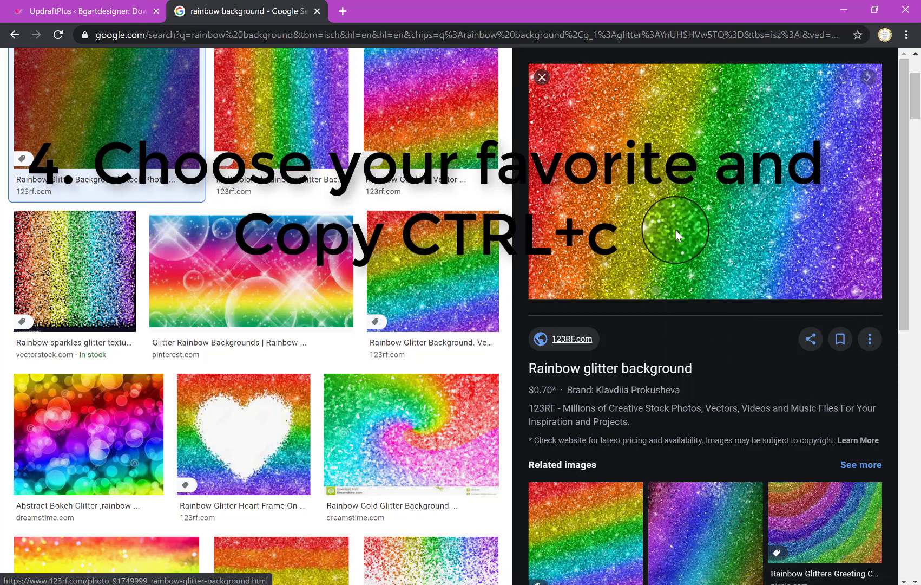
pyautogui.click(541, 77)
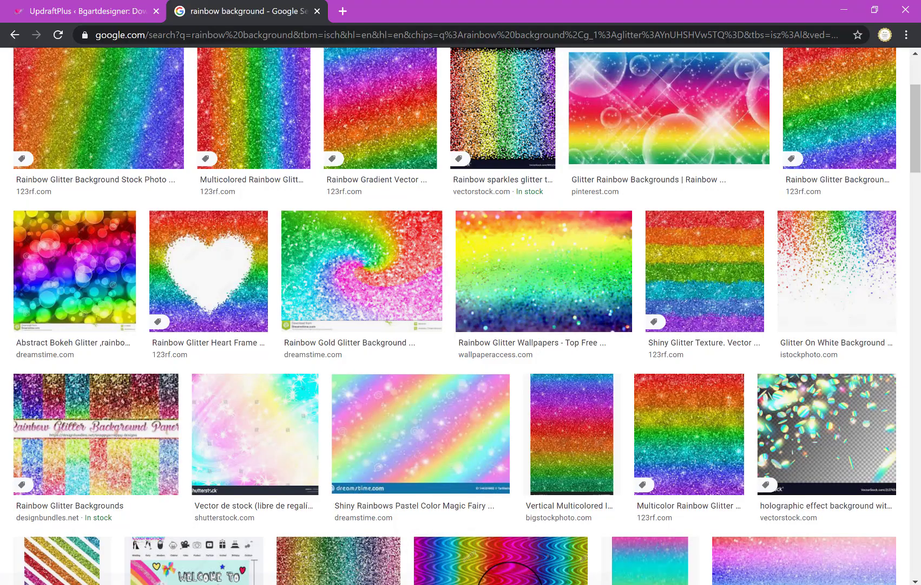
pyautogui.click(514, 582)
# - Paste the rainbow glitter image into Inkscape and place it left of the page
pyautogui.click(152, 425)
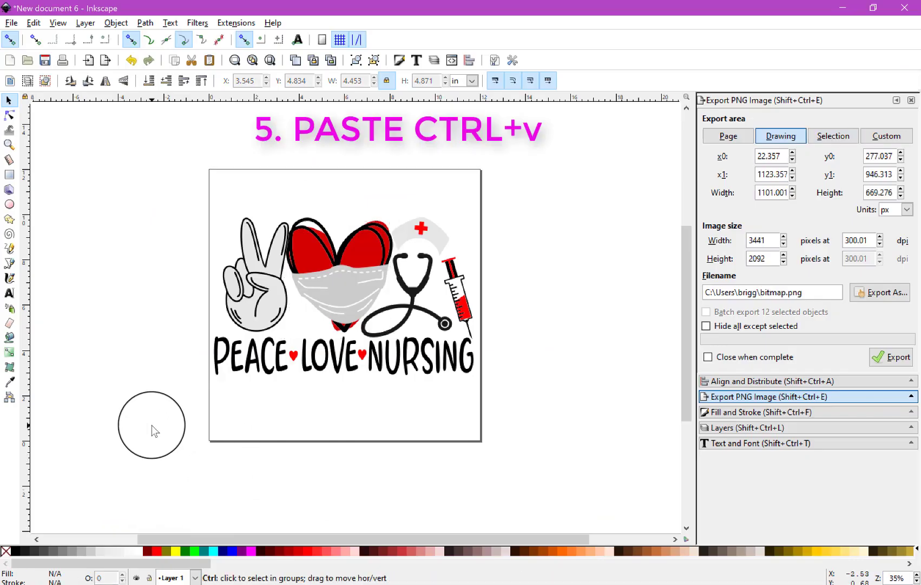
pyautogui.hotkey('ctrl', 'v')
pyautogui.moveTo(169, 539); pyautogui.dragTo(63, 531)
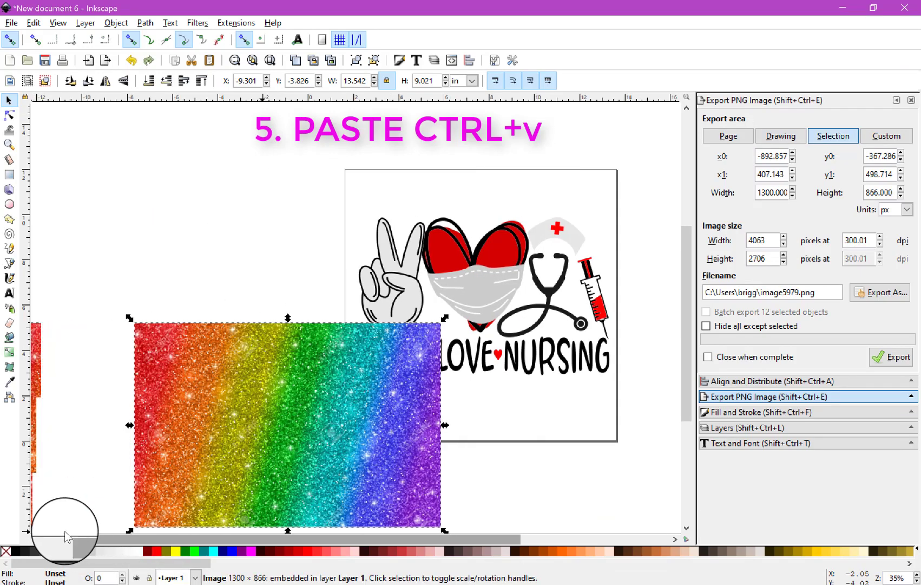
pyautogui.moveTo(290, 456)
pyautogui.mouseDown()
pyautogui.moveTo(200, 304)
pyautogui.moveTo(188, 305)
pyautogui.mouseUp()
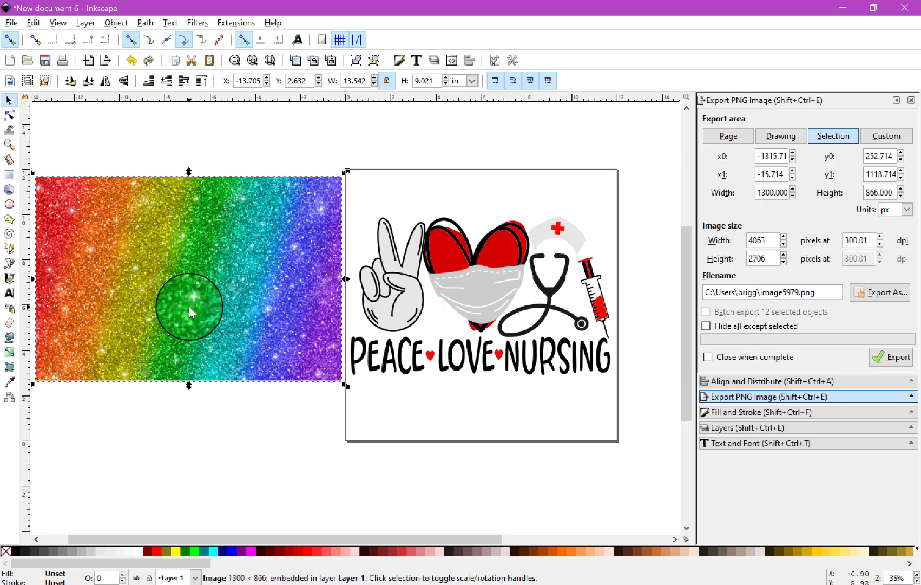
pyautogui.click(116, 25)
# - Convert the rainbow glitter image into a pattern via Object > Pattern > Objects to Pattern
pyautogui.click(116, 26)
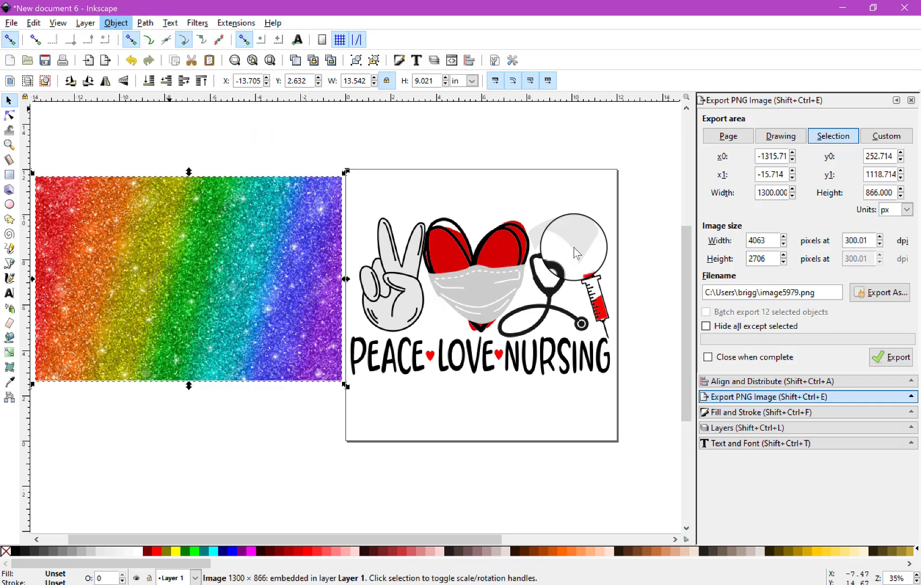
pyautogui.hotkey('alt', 'p')
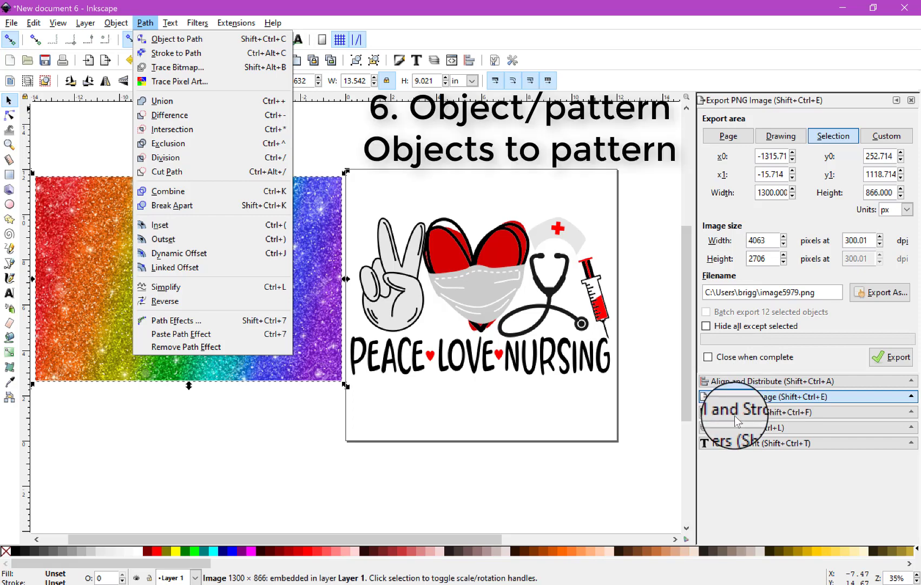
pyautogui.click(735, 415)
pyautogui.click(735, 416)
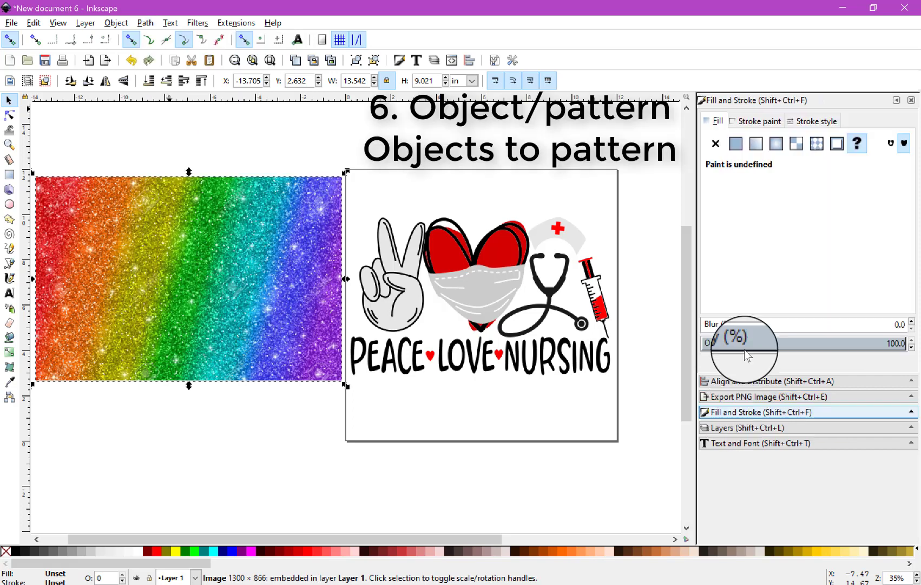
pyautogui.click(817, 145)
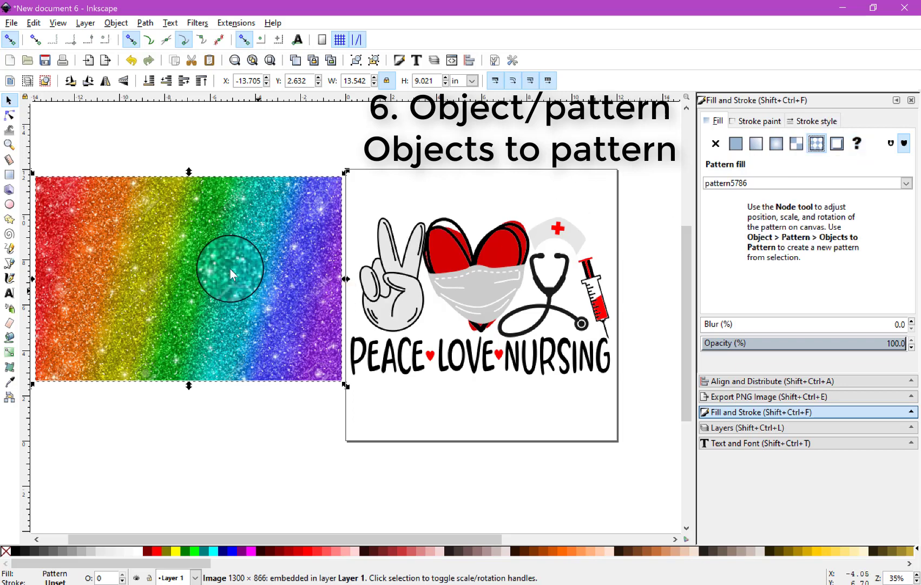
pyautogui.click(231, 269)
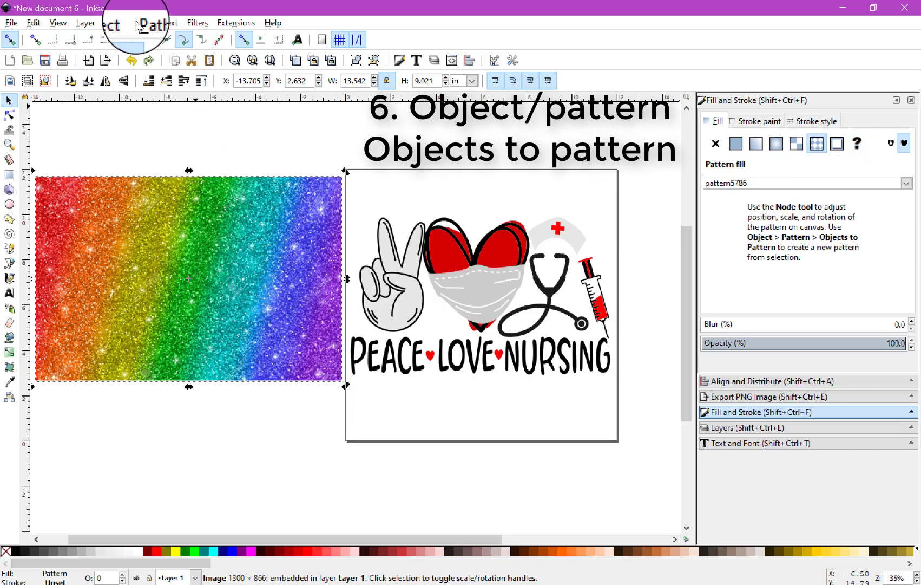
pyautogui.click(109, 24)
pyautogui.moveTo(132, 192)
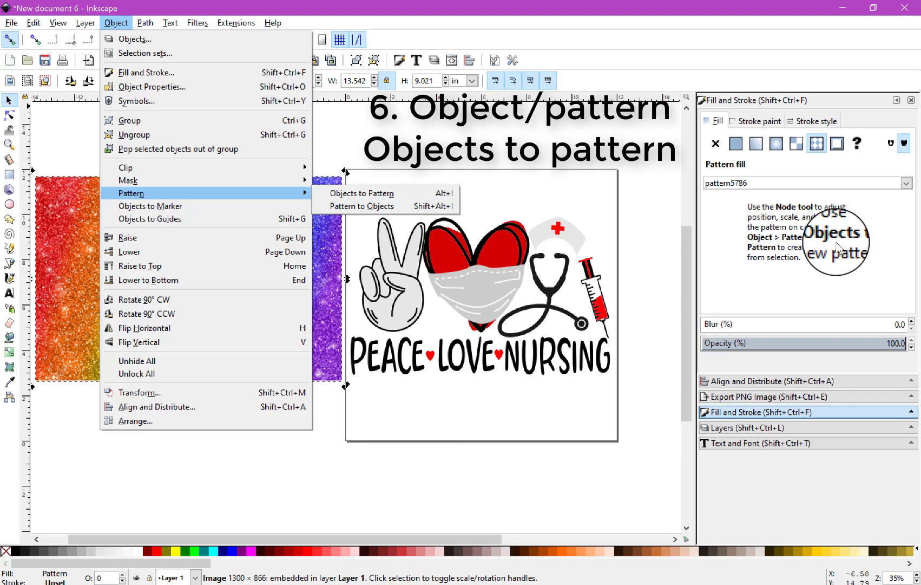
pyautogui.click(408, 194)
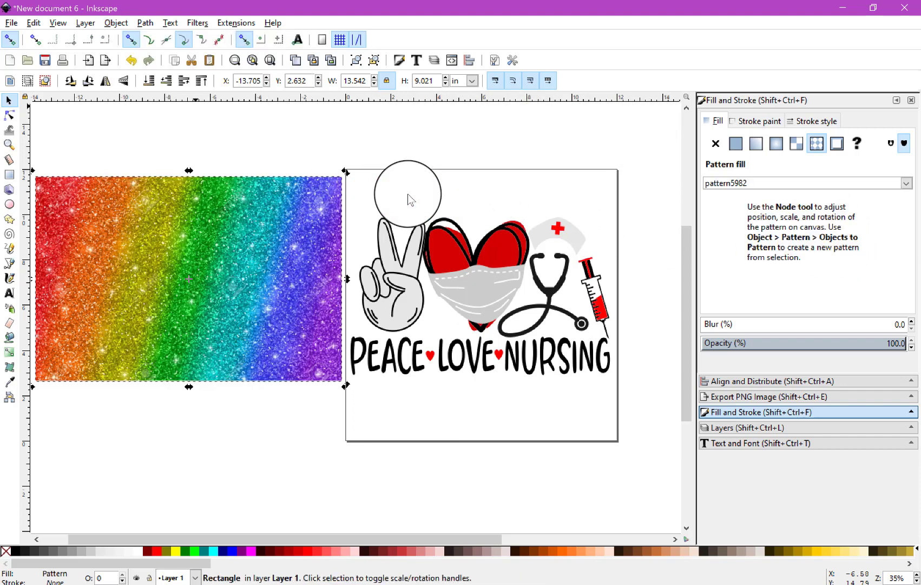
pyautogui.click(406, 285)
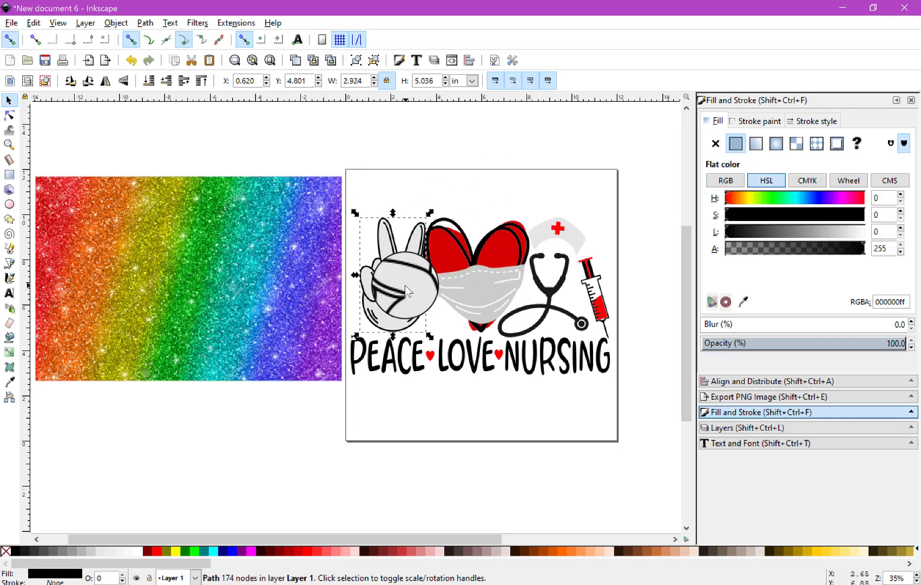
# - Try pattern5982 on the peace-hand outline, revert it to flat black, and undo a stray move
pyautogui.click(815, 143)
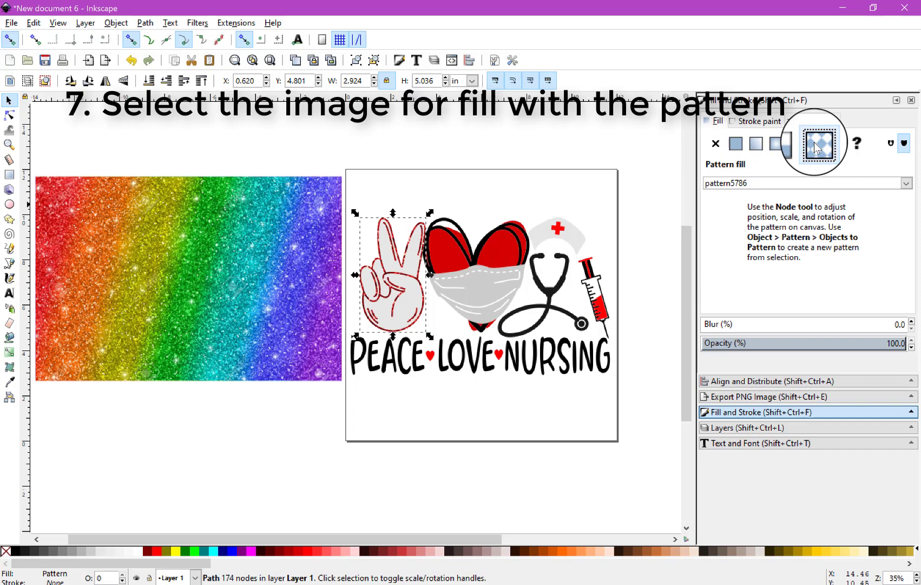
pyautogui.click(792, 183)
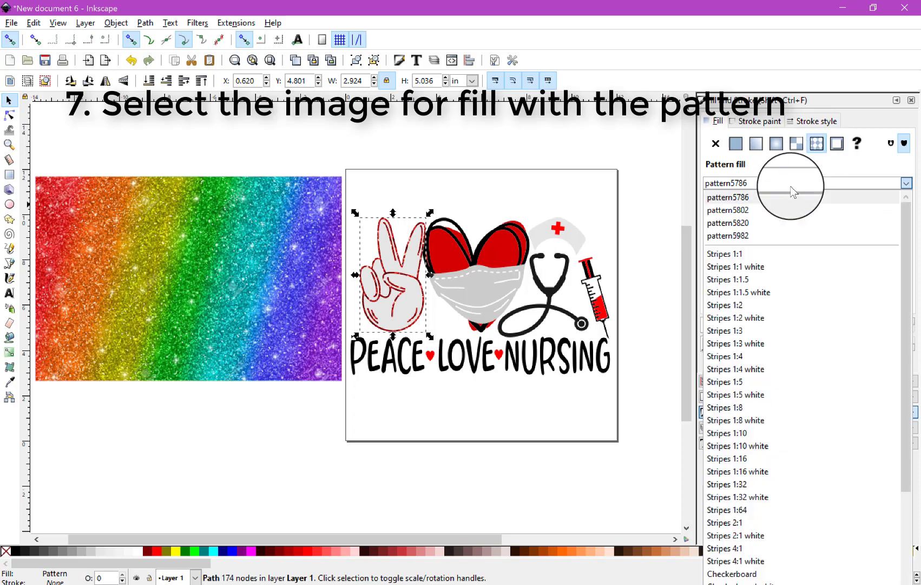
pyautogui.click(760, 240)
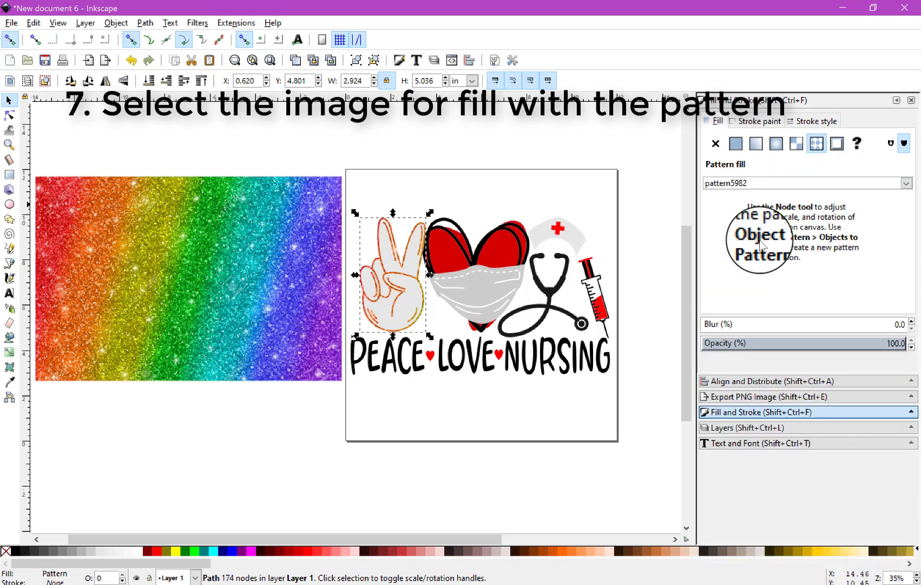
pyautogui.click(16, 555)
pyautogui.click(403, 299)
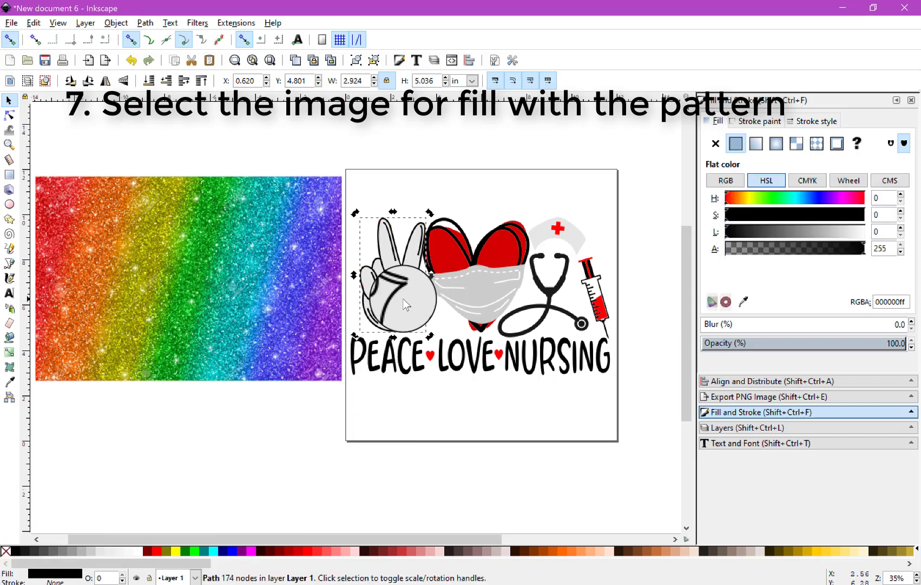
pyautogui.click(364, 422)
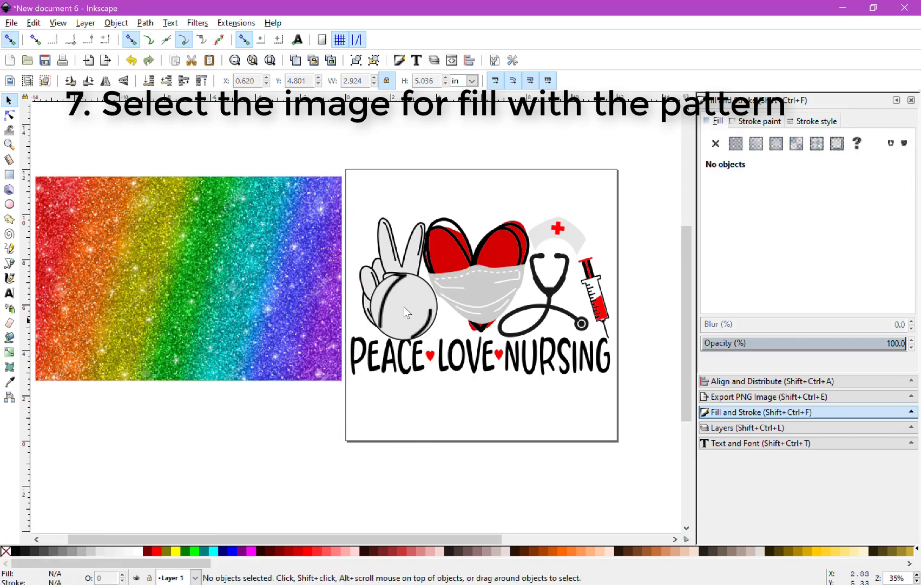
pyautogui.click(404, 300)
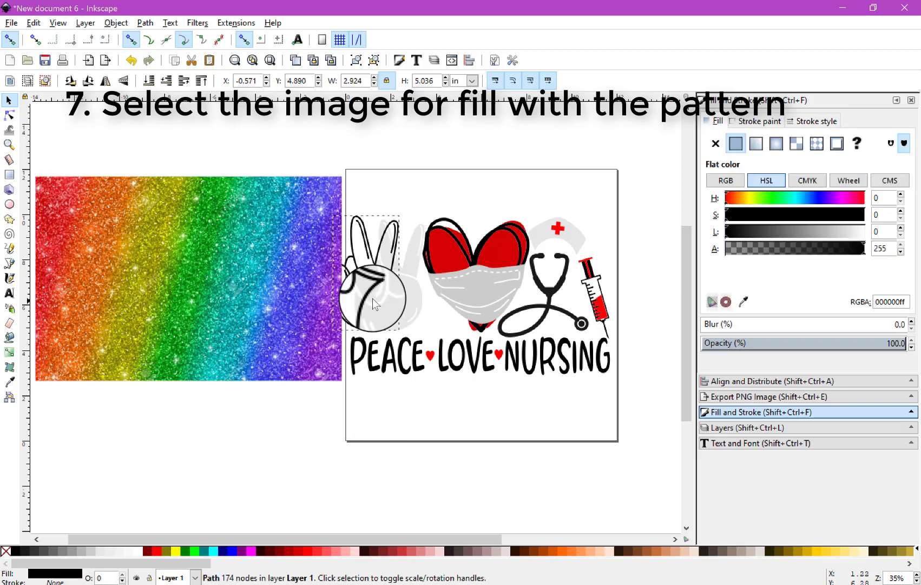
pyautogui.moveTo(372, 297); pyautogui.dragTo(317, 252)
pyautogui.click(130, 60)
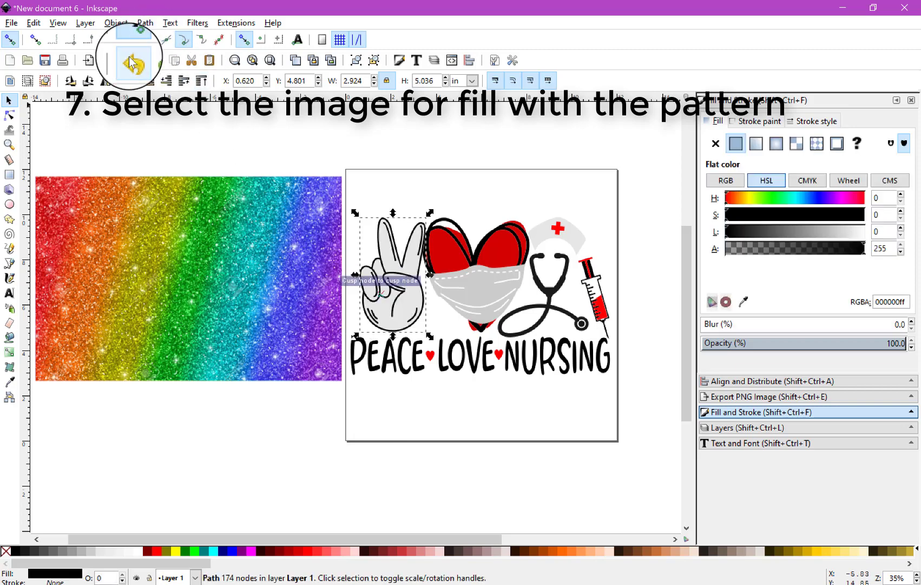
# - Fill the grey inner peace-hand shape with the pattern5982 glitter
pyautogui.click(413, 264)
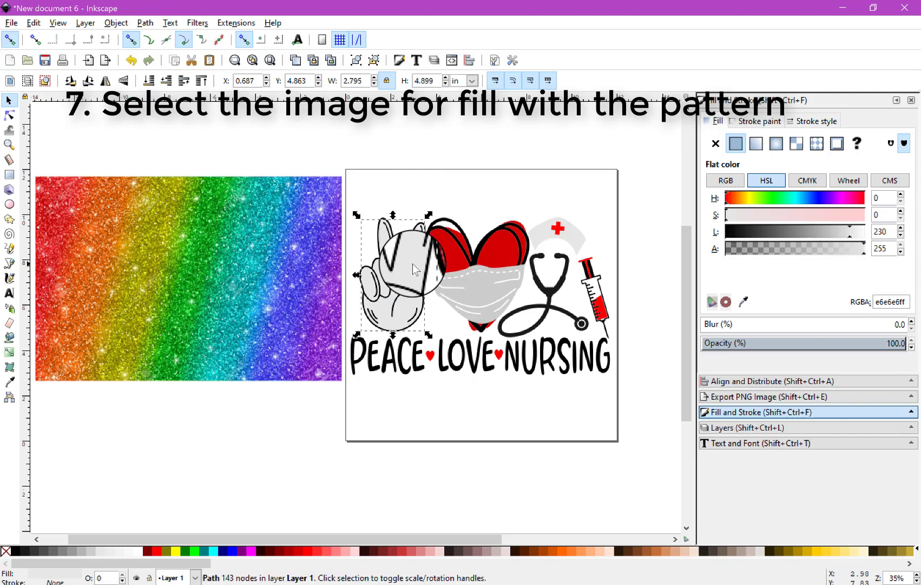
pyautogui.click(817, 146)
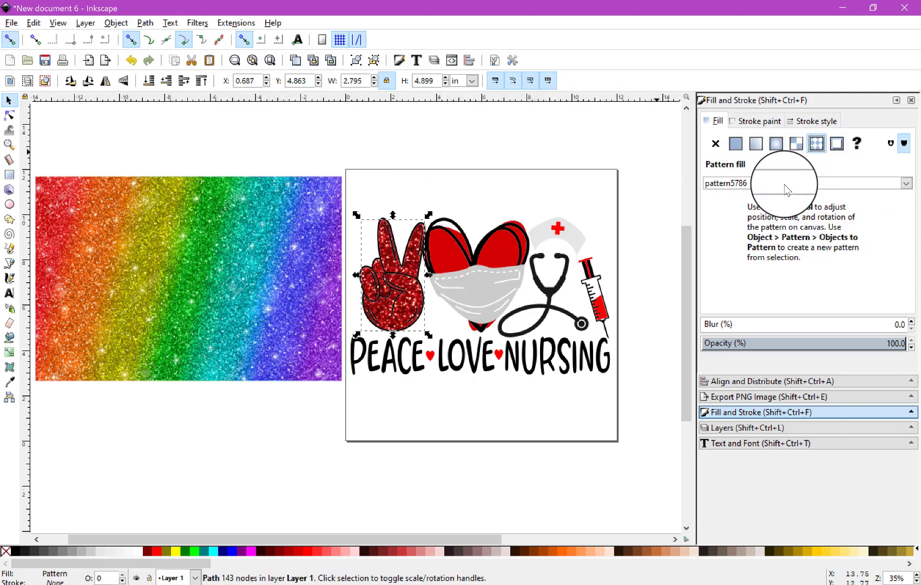
pyautogui.click(800, 183)
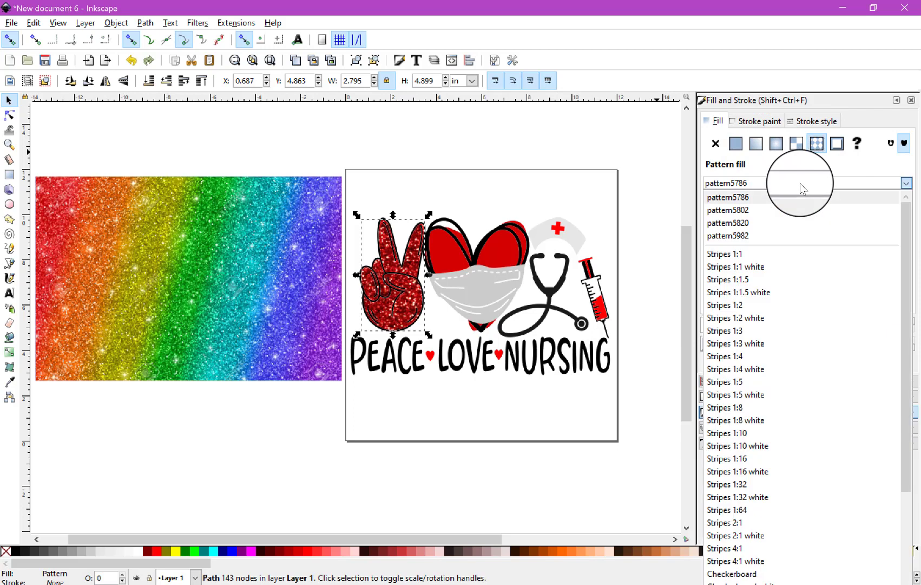
pyautogui.click(771, 236)
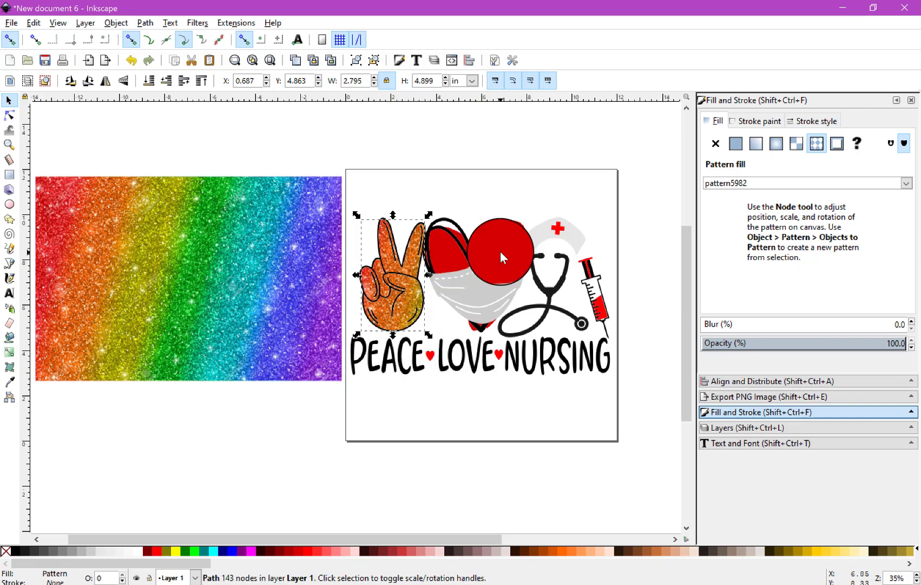
# - Fill the red heart with the pattern5982 glitter
pyautogui.click(500, 251)
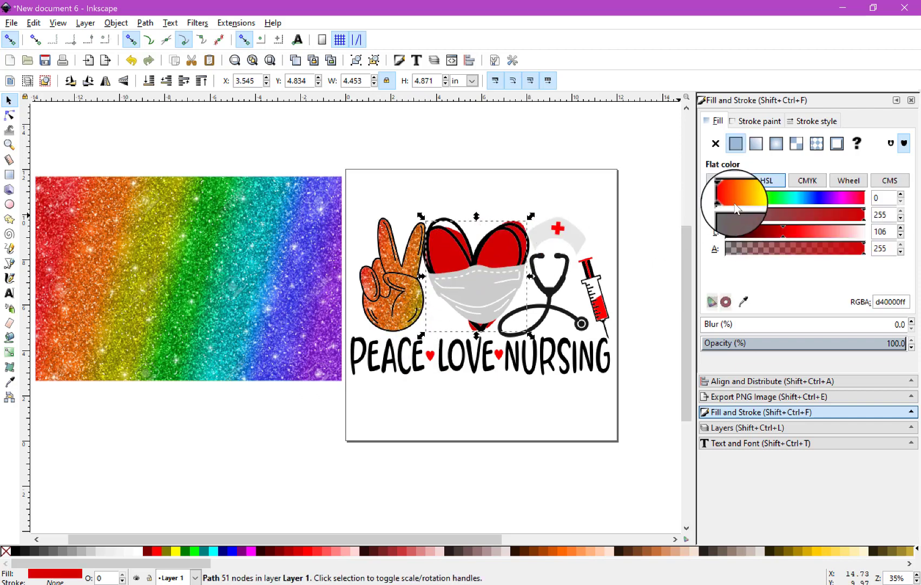
pyautogui.click(817, 145)
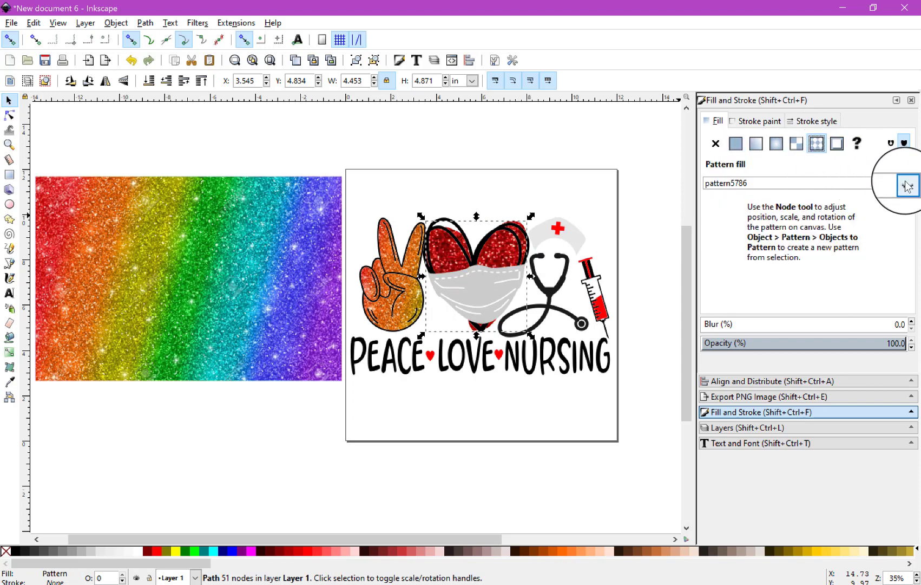
pyautogui.click(908, 186)
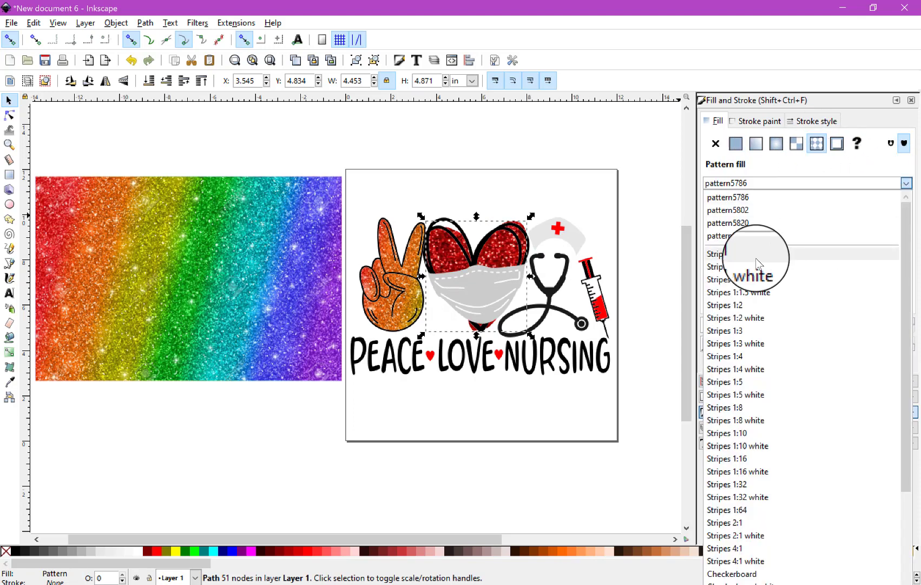
pyautogui.click(753, 237)
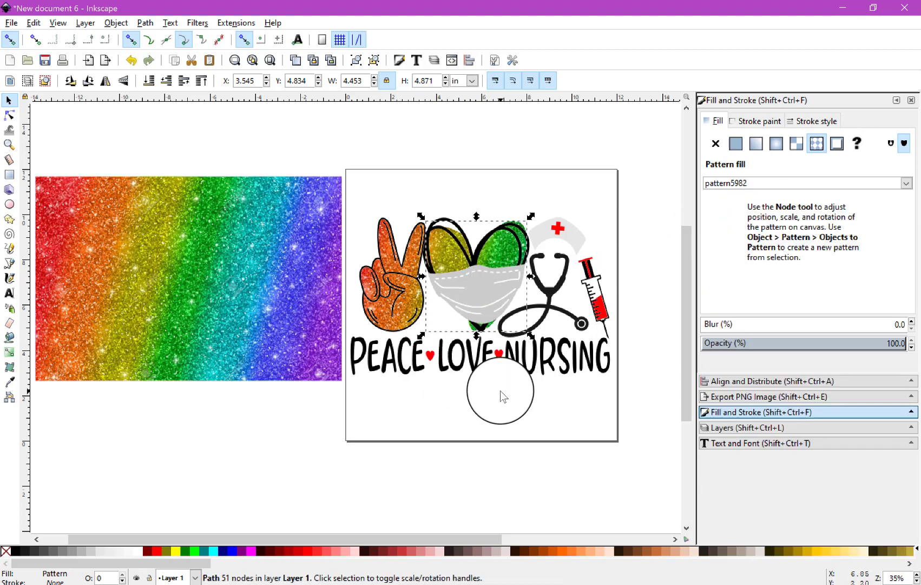
pyautogui.click(412, 309)
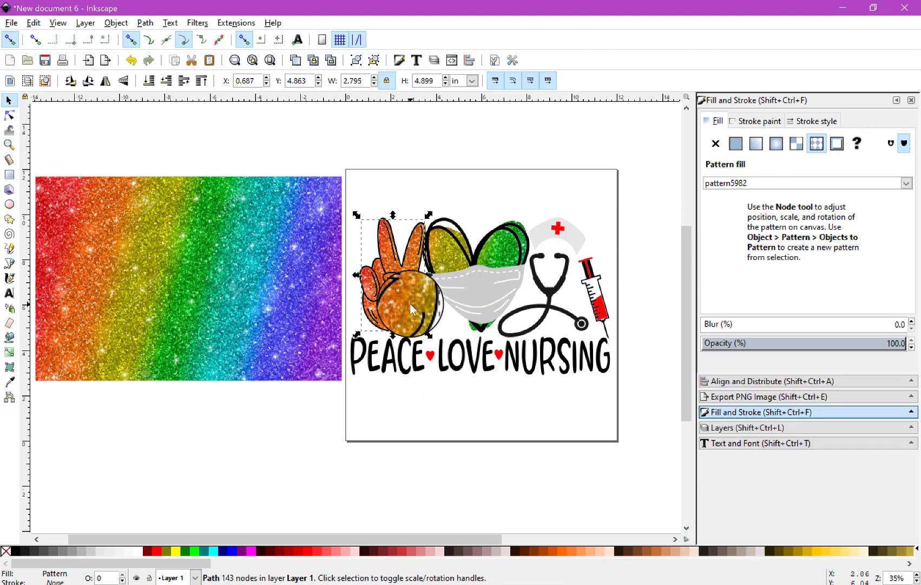
# - Rotate the rainbow glitter rectangle a quarter turn so its colour bands run vertically
pyautogui.click(268, 319)
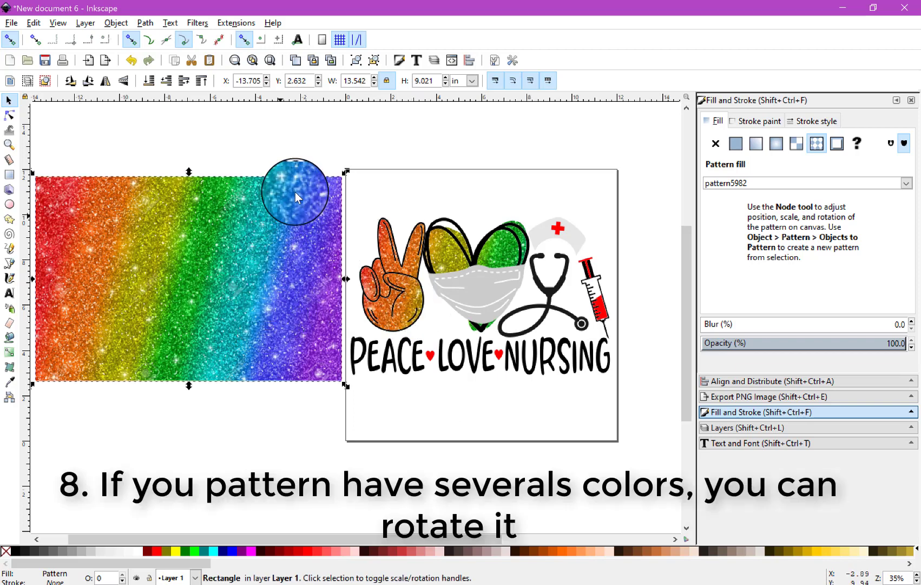
pyautogui.click(241, 218)
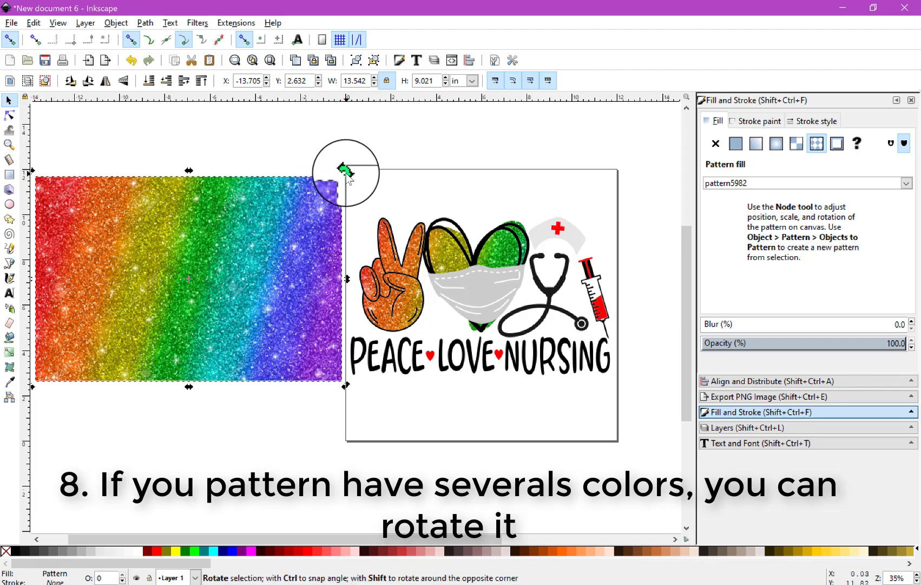
pyautogui.moveTo(347, 172); pyautogui.dragTo(148, 195)
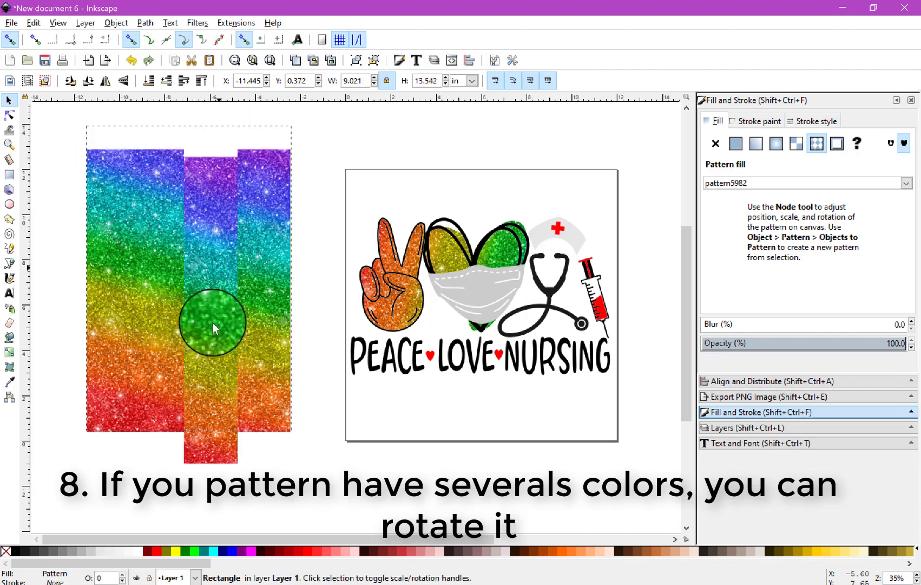
pyautogui.moveTo(212, 321); pyautogui.dragTo(212, 323)
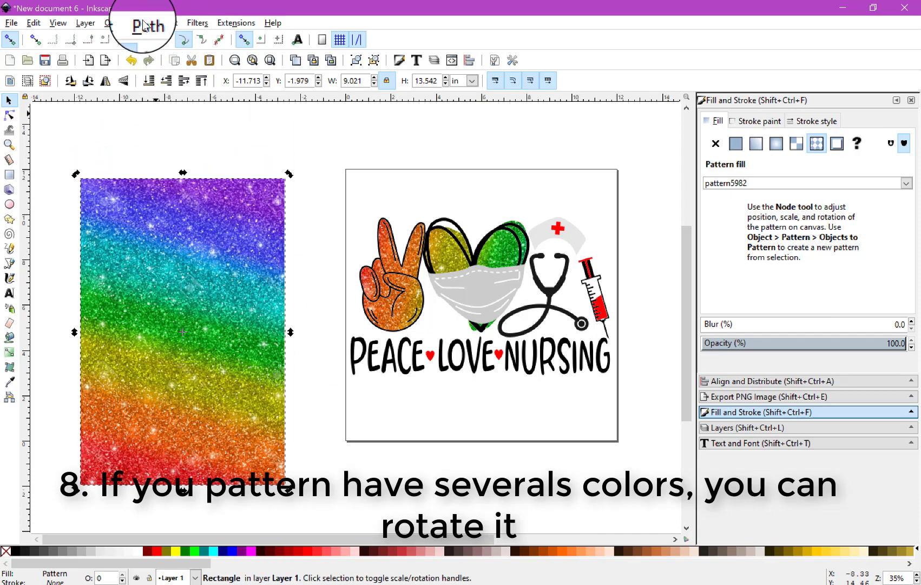
# - Convert the rotated rectangle into a new pattern, pattern5989
pyautogui.click(112, 24)
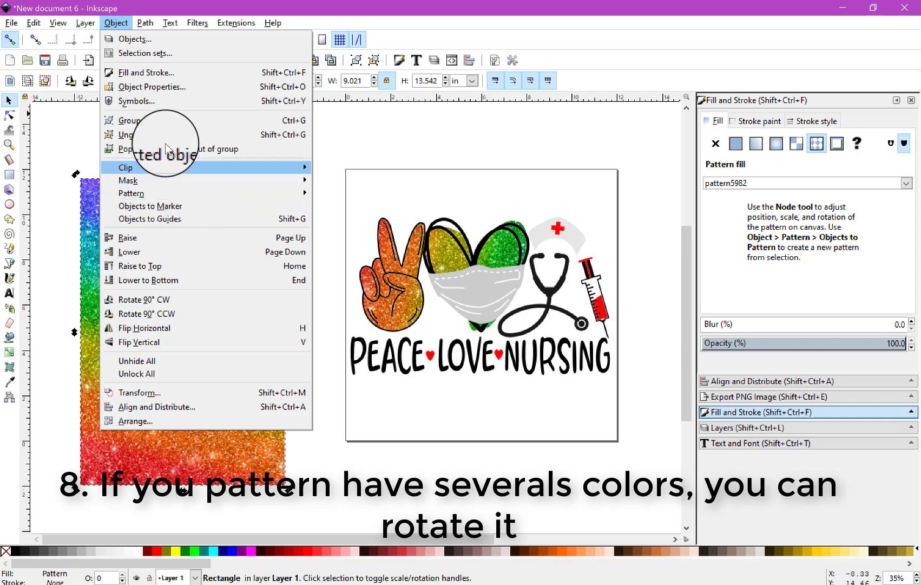
pyautogui.click(169, 194)
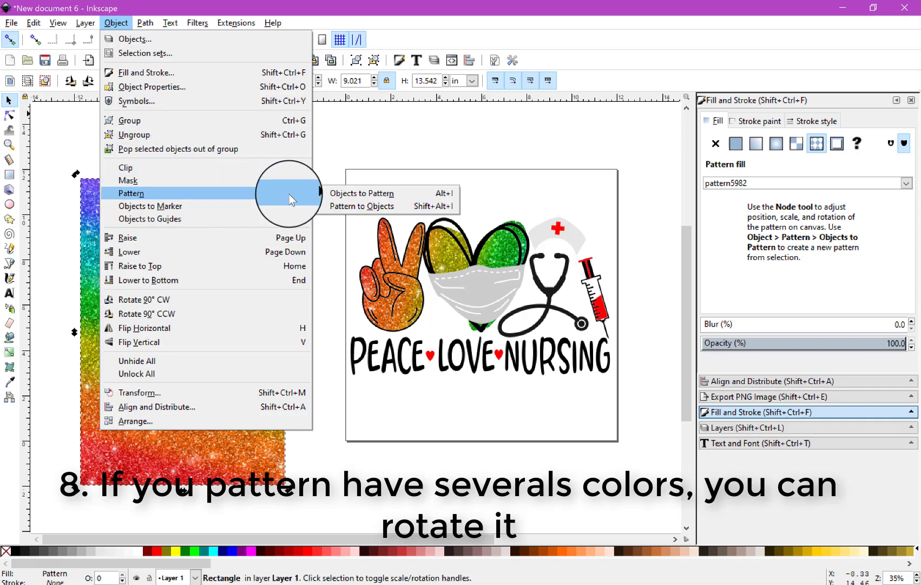
pyautogui.click(358, 193)
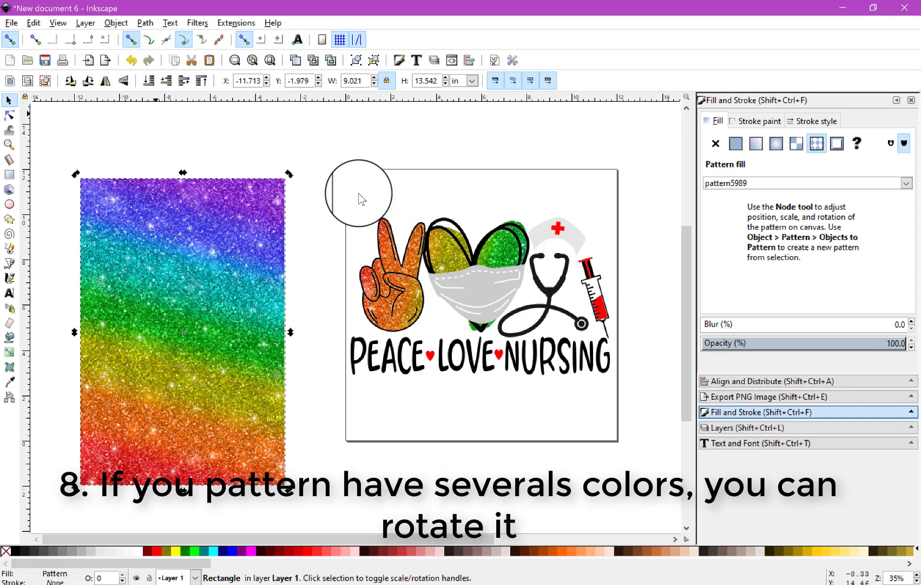
pyautogui.click(399, 293)
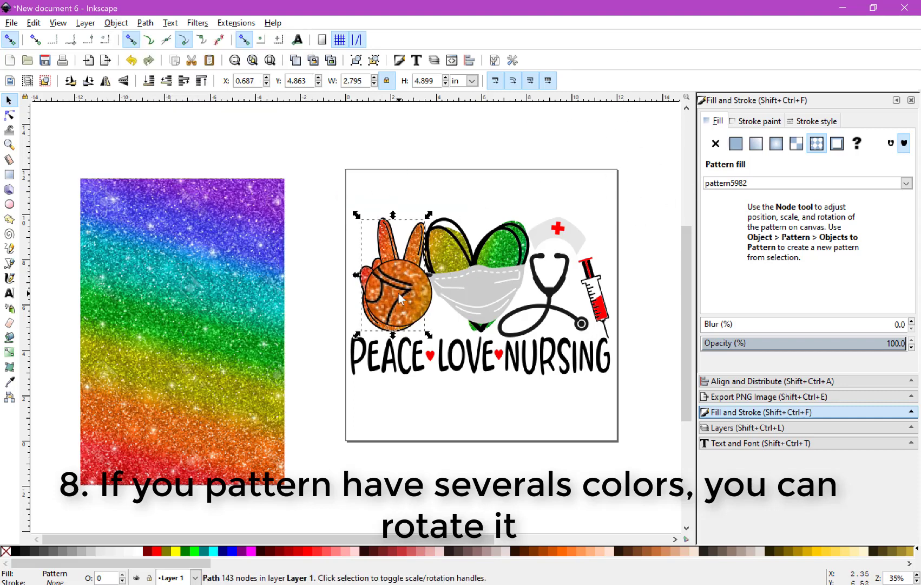
# - Fill the peace hand with the new pattern5989 blue-to-green glitter
pyautogui.click(903, 185)
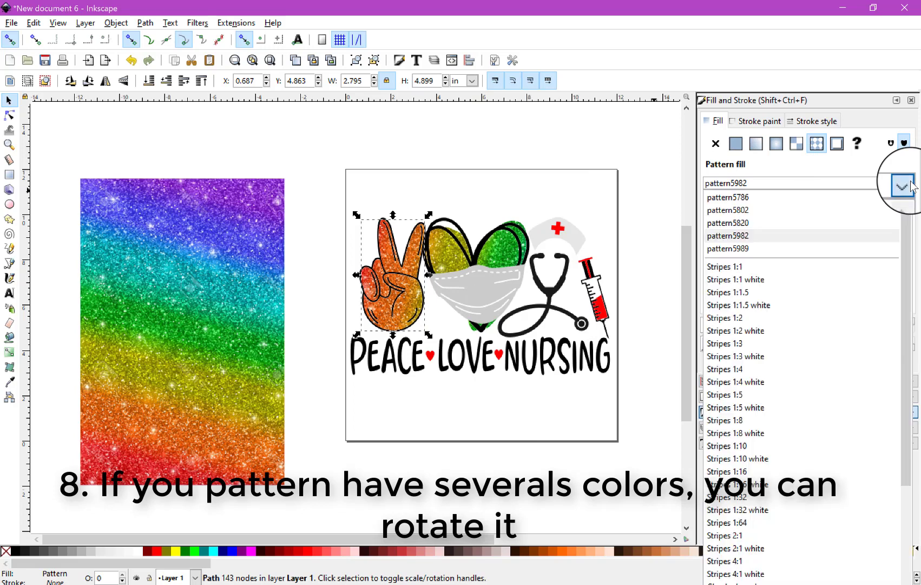
pyautogui.click(757, 251)
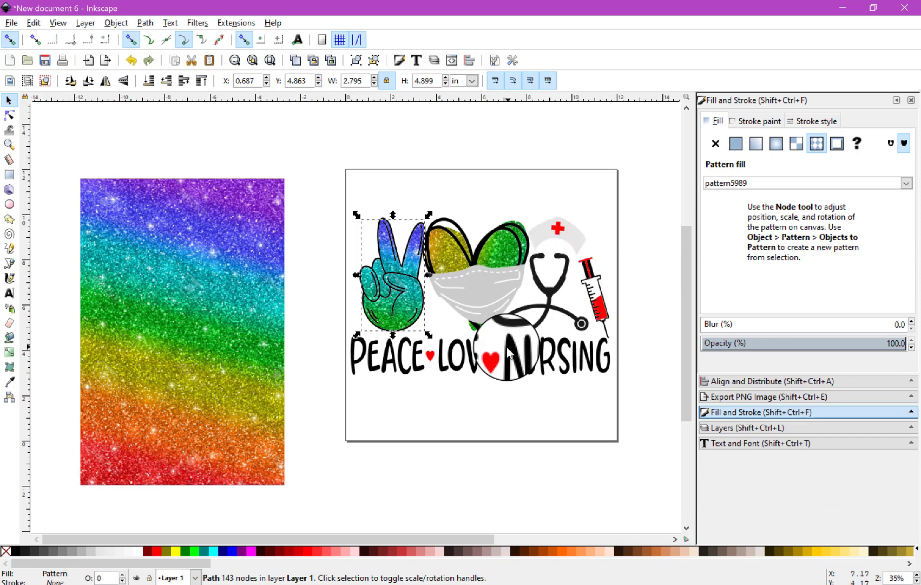
pyautogui.click(566, 319)
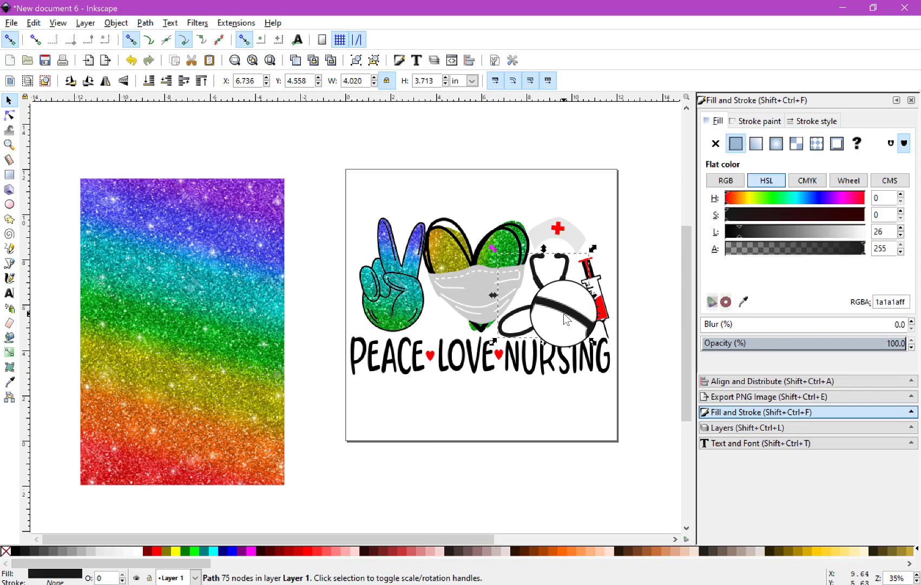
# - Delete the leftover rainbow glitter rectangle from the canvas
pyautogui.click(225, 333)
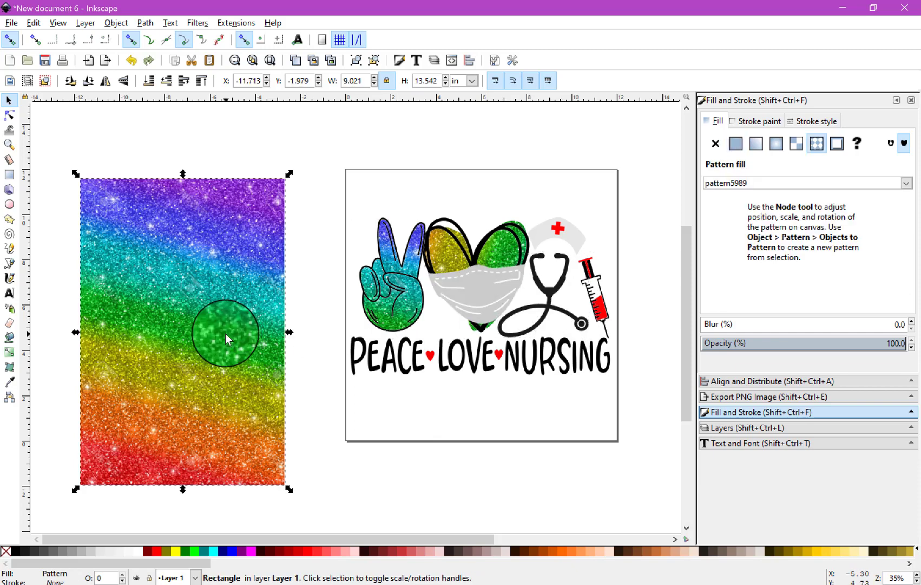
pyautogui.press('Delete')
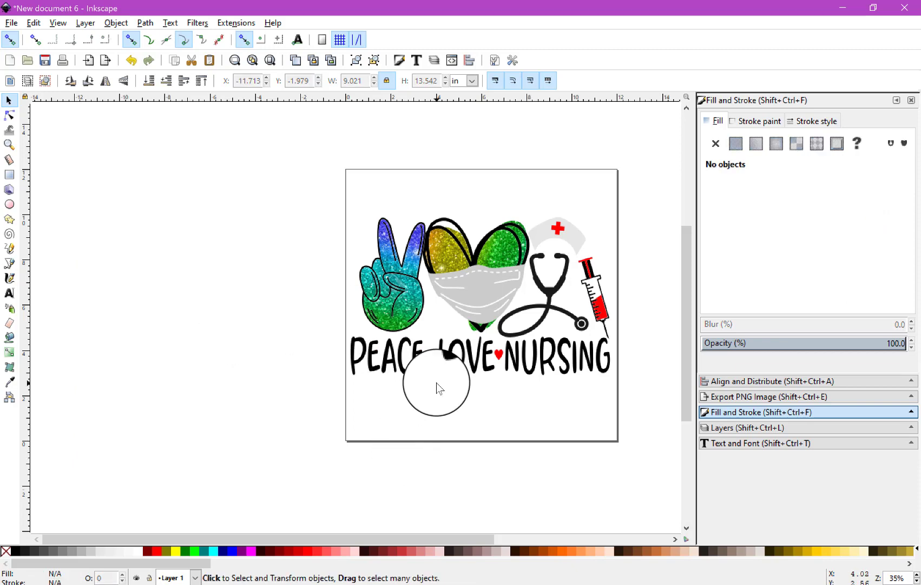
pyautogui.click(131, 60)
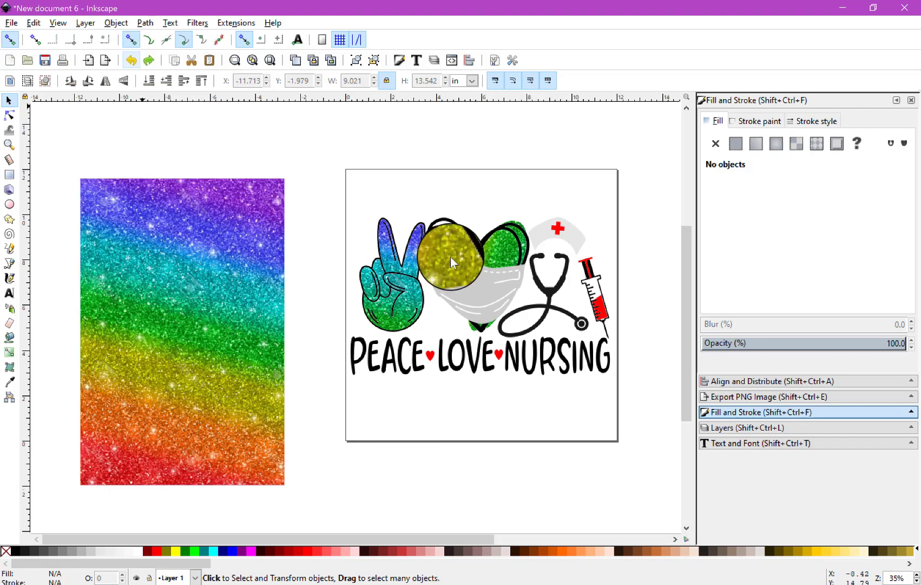
pyautogui.click(266, 281)
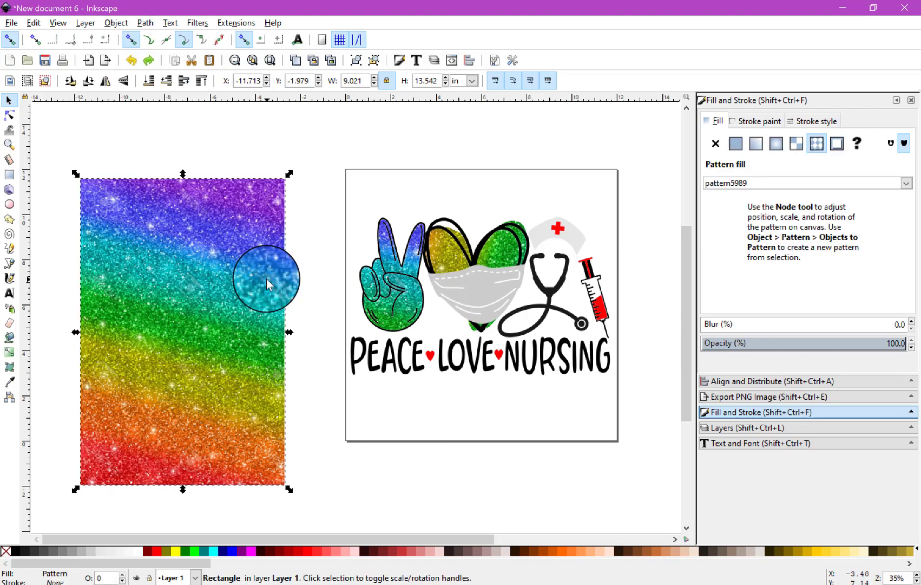
pyautogui.press('Delete')
pyautogui.click(474, 298)
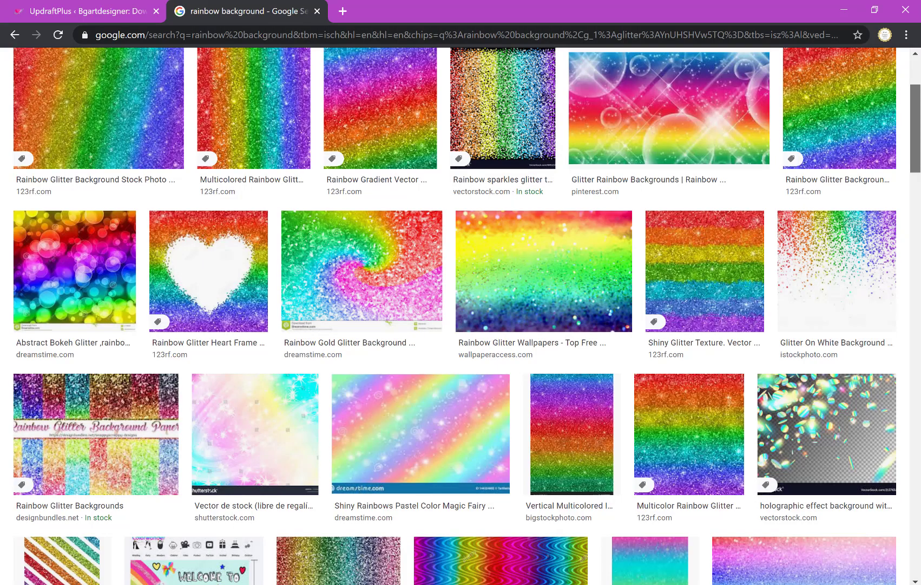
pyautogui.scroll(3, 150, 83)
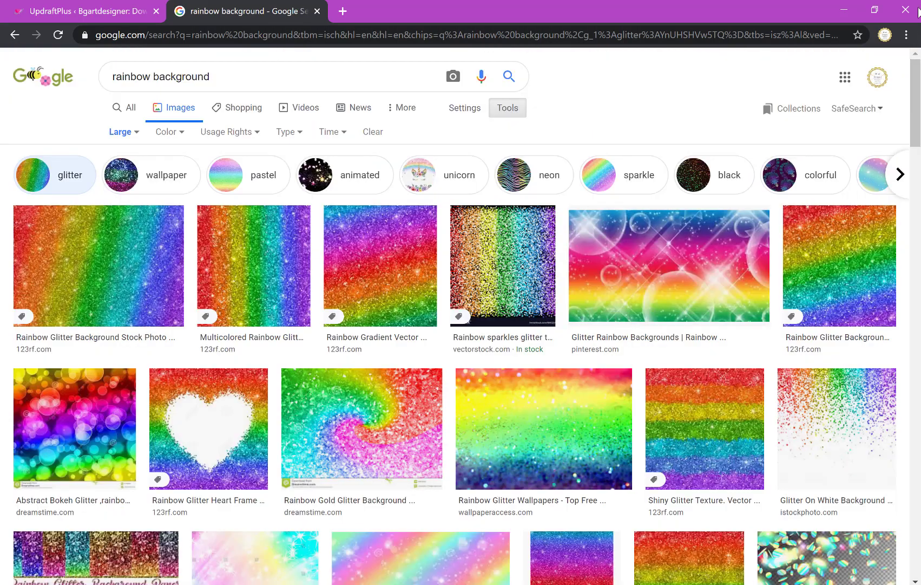
# - Change the image search query to 'red glitter background'
pyautogui.doubleClick(150, 82)
pyautogui.write('red')
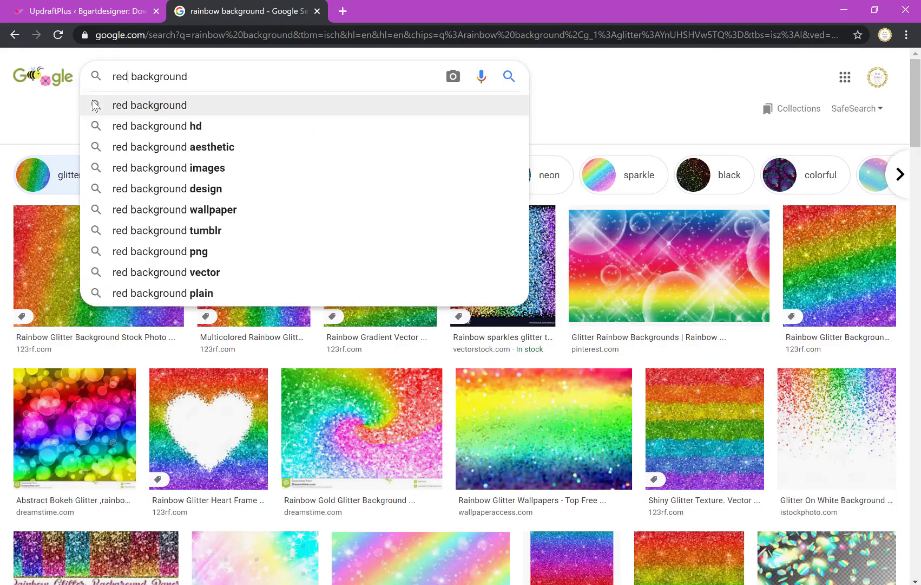
pyautogui.write(' glitter')
pyautogui.press('Return')
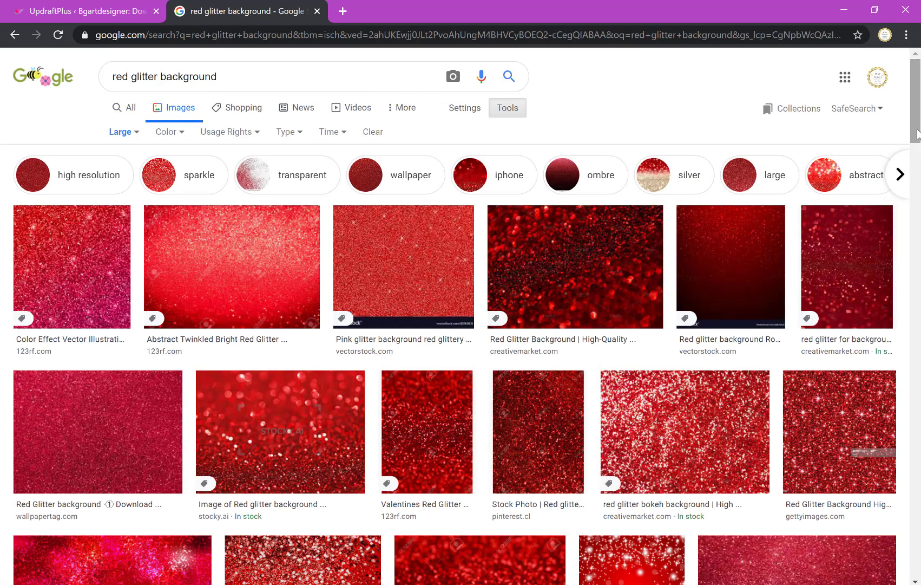
pyautogui.moveTo(916, 133)
pyautogui.mouseDown()
pyautogui.moveTo(919, 194)
pyautogui.moveTo(919, 131)
pyautogui.mouseUp()
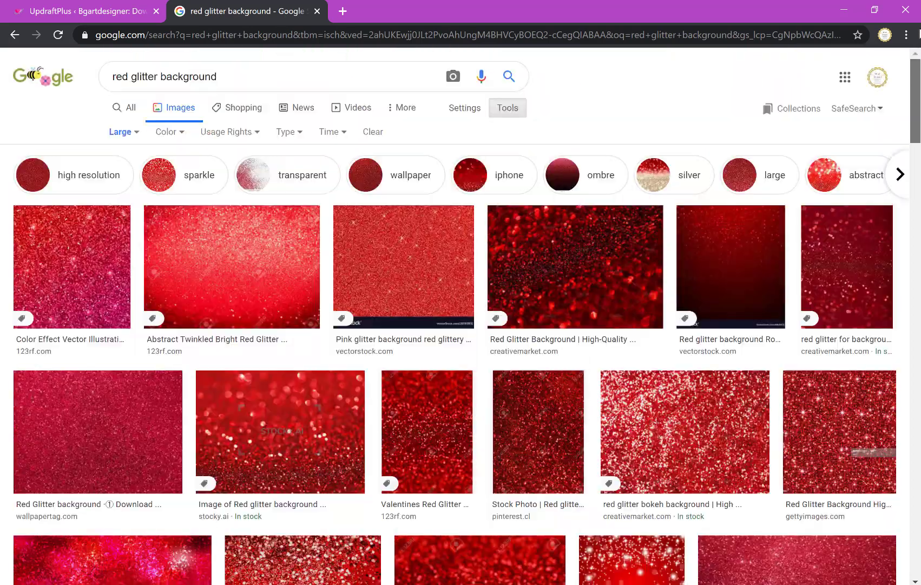
# - Preview several red glitter results and copy the wallpapertag Red Glitter background image
pyautogui.click(206, 230)
pyautogui.click(684, 533)
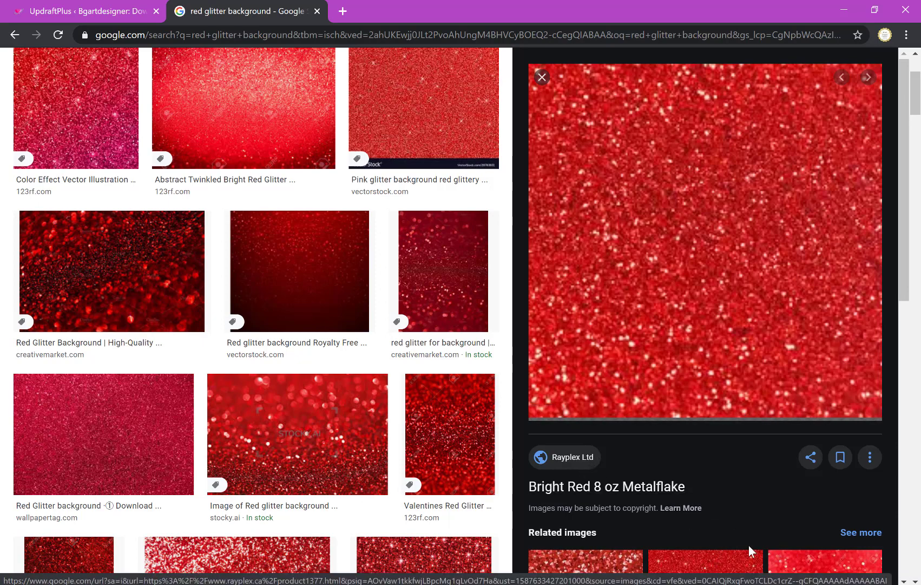
pyautogui.click(737, 559)
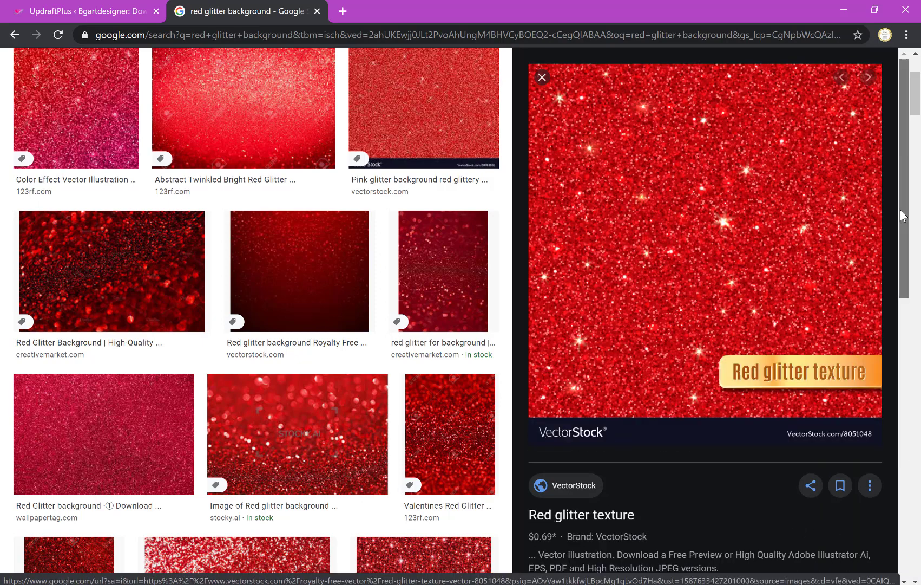
pyautogui.moveTo(900, 210); pyautogui.dragTo(918, 361)
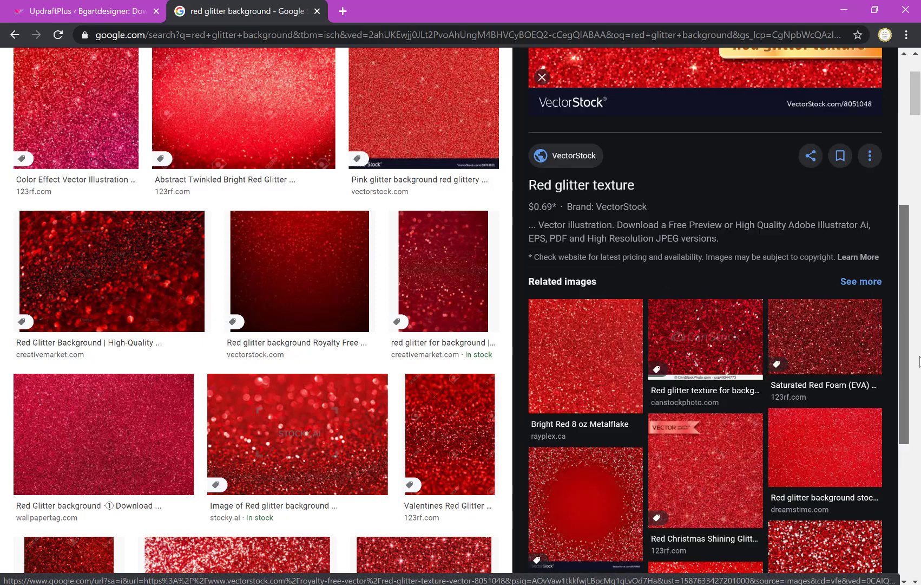
pyautogui.click(586, 346)
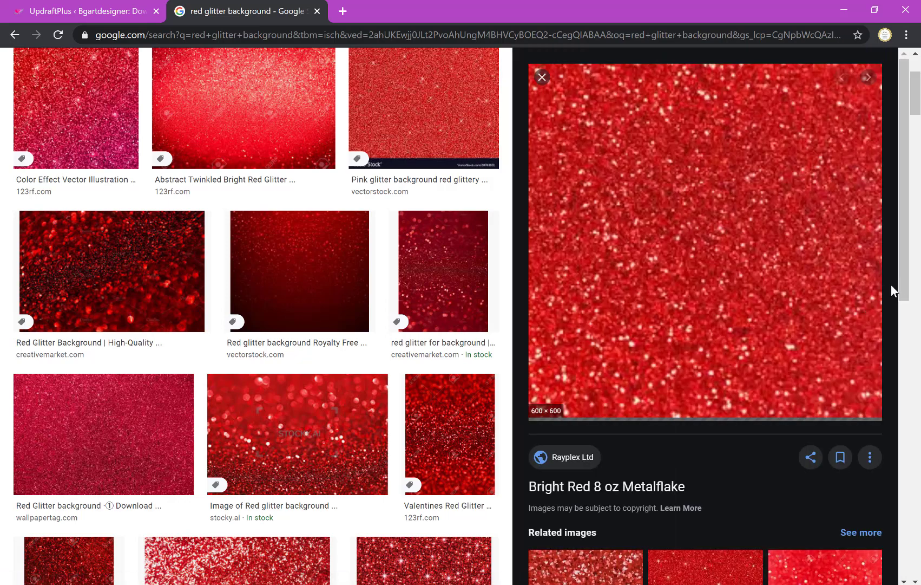
pyautogui.click(542, 78)
pyautogui.click(136, 245)
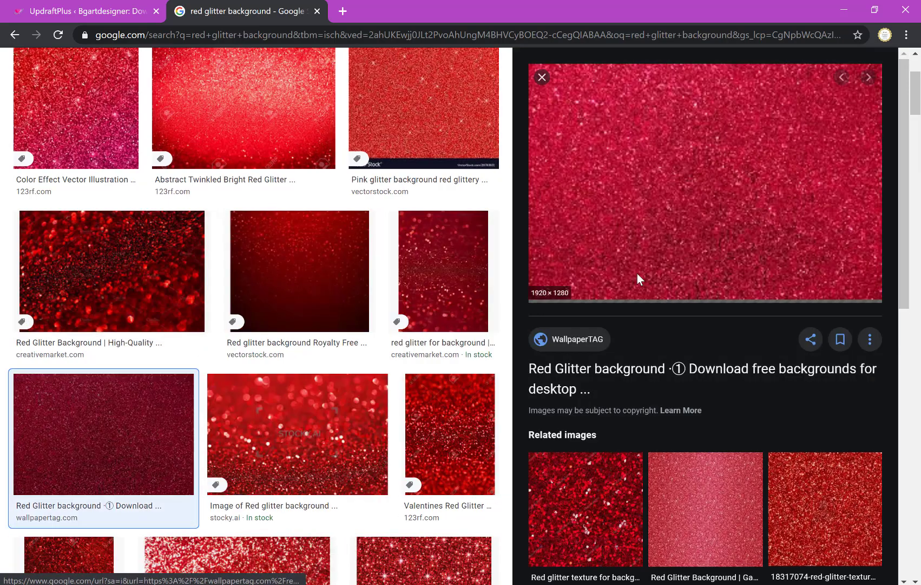
pyautogui.rightClick(704, 196)
pyautogui.click(735, 323)
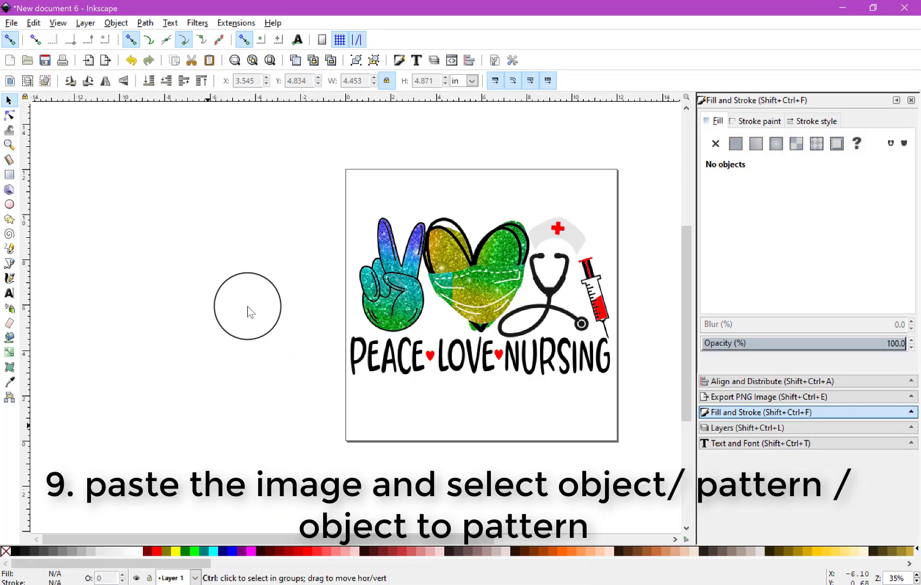
# - Paste the red glitter image, move it aside, and convert it into a pattern
pyautogui.hotkey('ctrl', 'v')
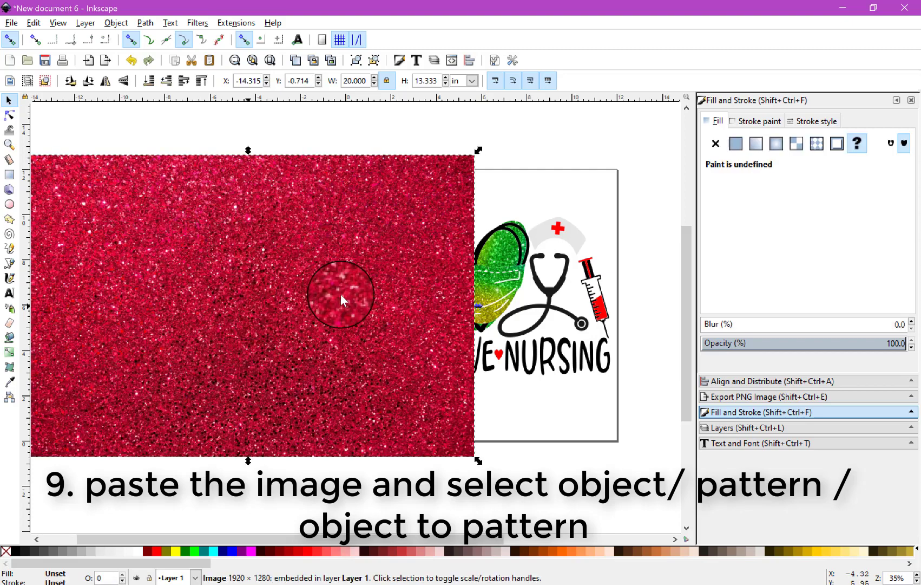
pyautogui.moveTo(310, 297); pyautogui.dragTo(149, 288)
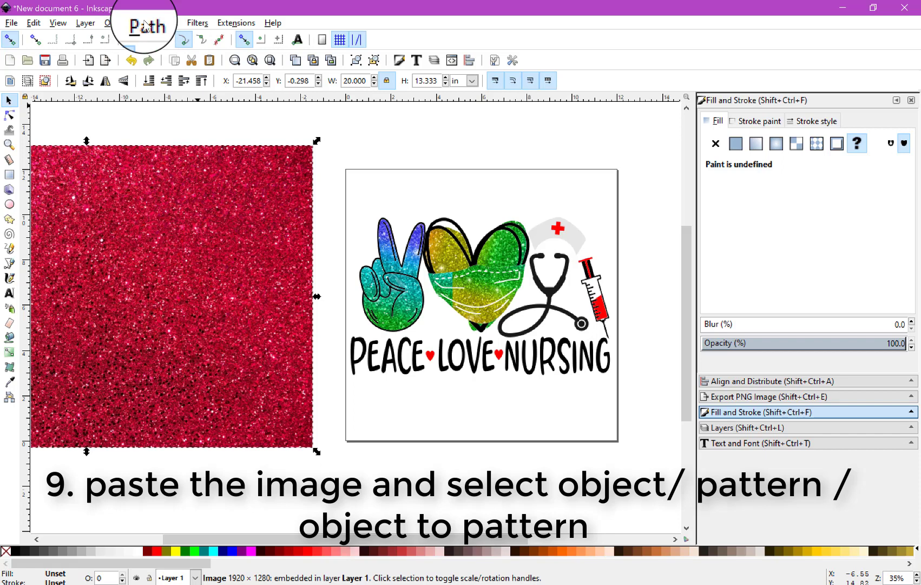
pyautogui.click(116, 23)
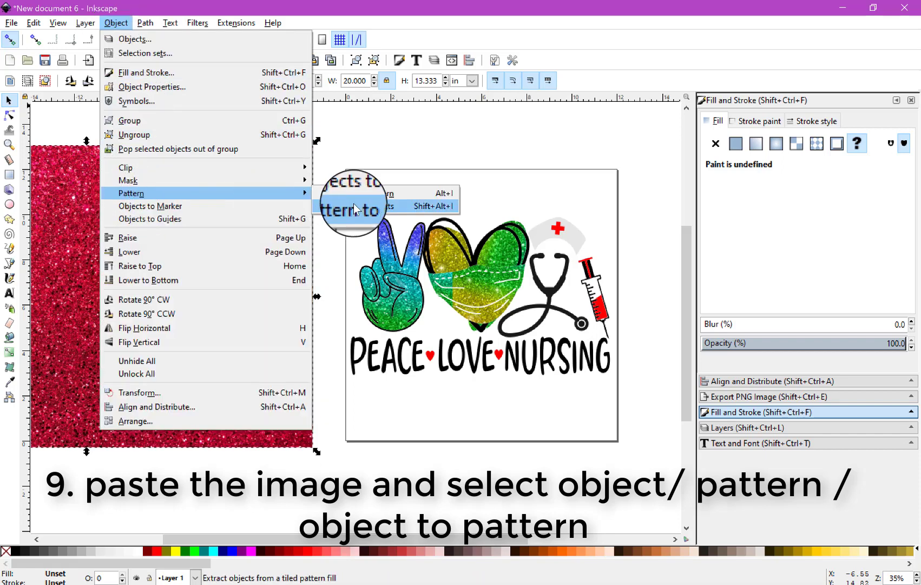
pyautogui.moveTo(132, 193)
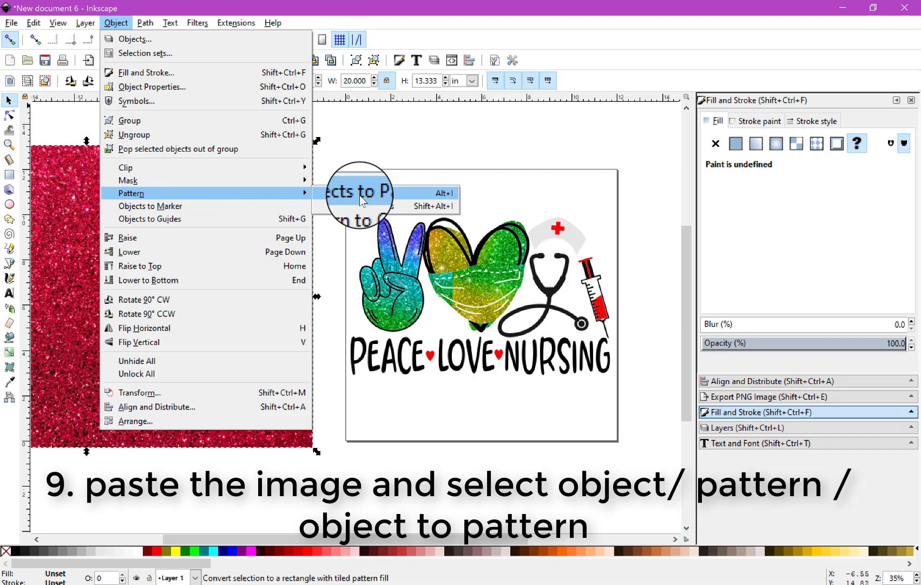
pyautogui.click(359, 193)
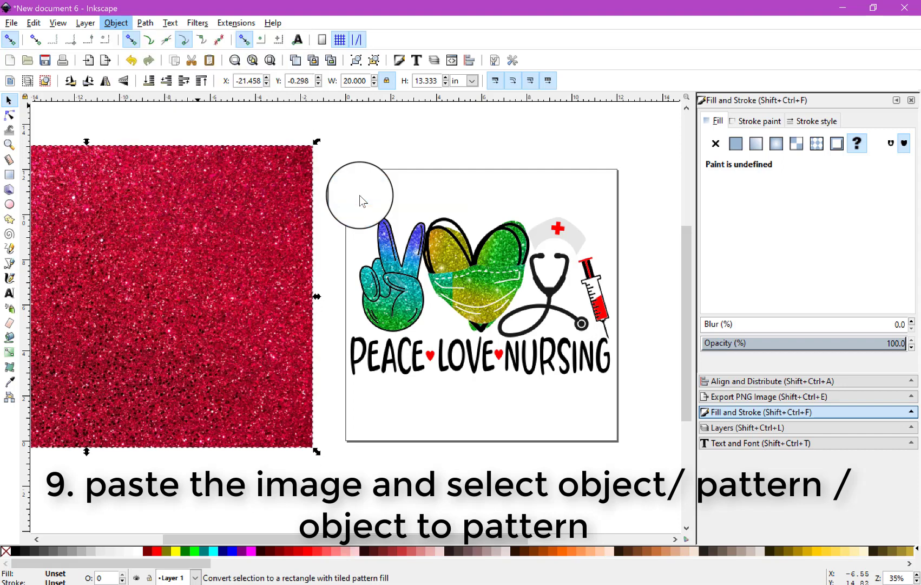
# - Fill the heart with the red glitter pattern6005
pyautogui.click(497, 291)
pyautogui.click(503, 252)
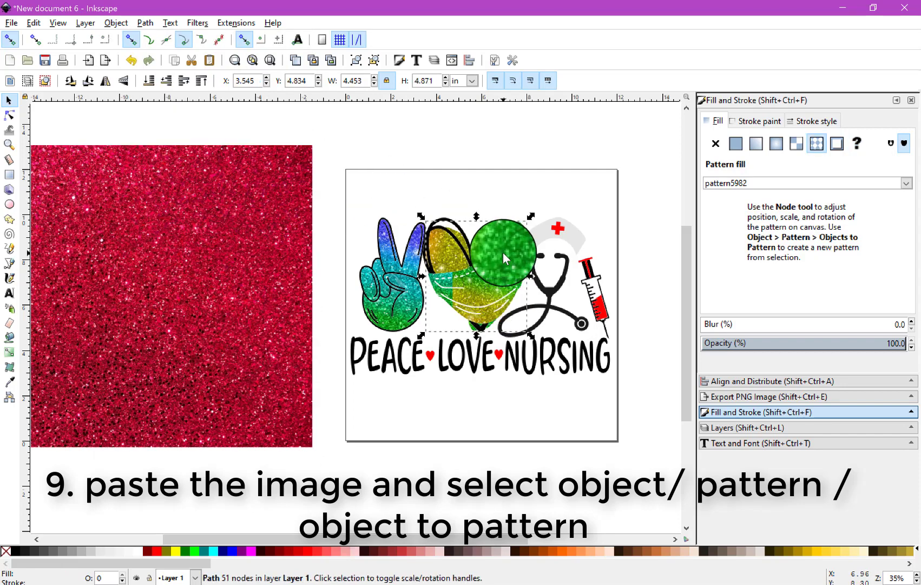
pyautogui.click(906, 183)
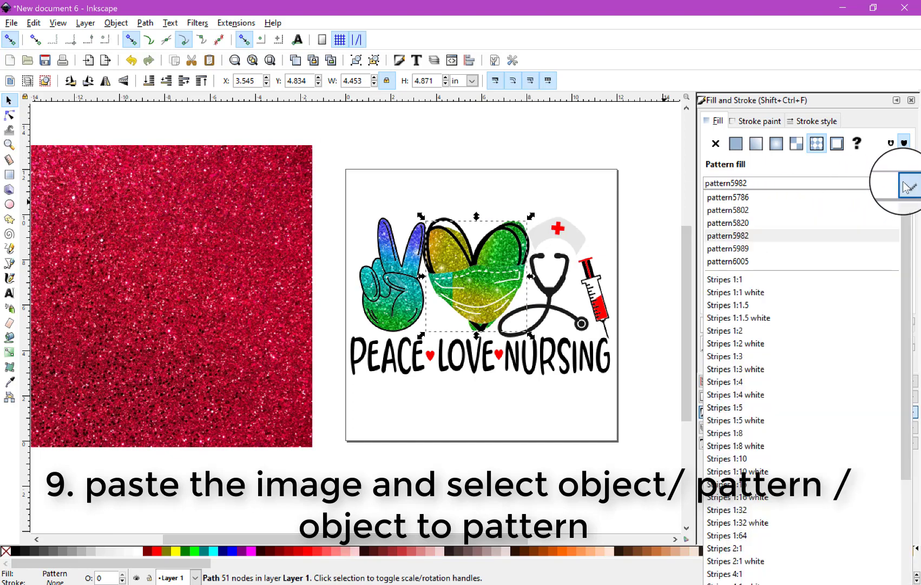
pyautogui.click(780, 262)
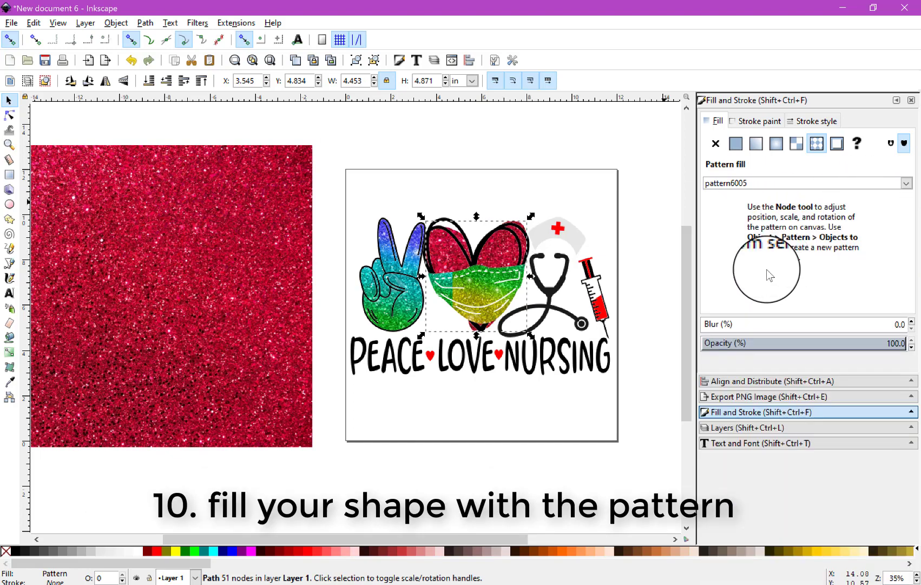
# - Delete the red glitter rectangle sitting beside the page
pyautogui.click(527, 401)
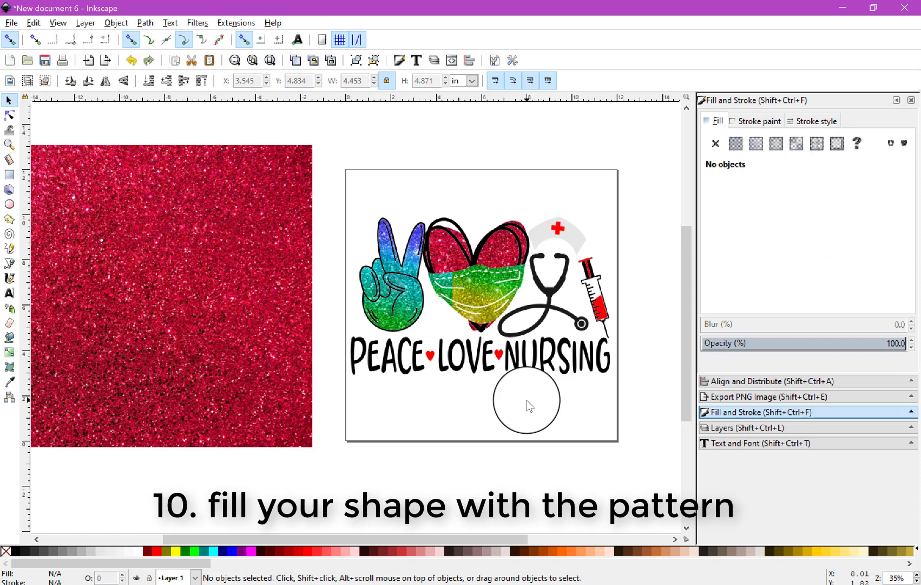
pyautogui.click(243, 359)
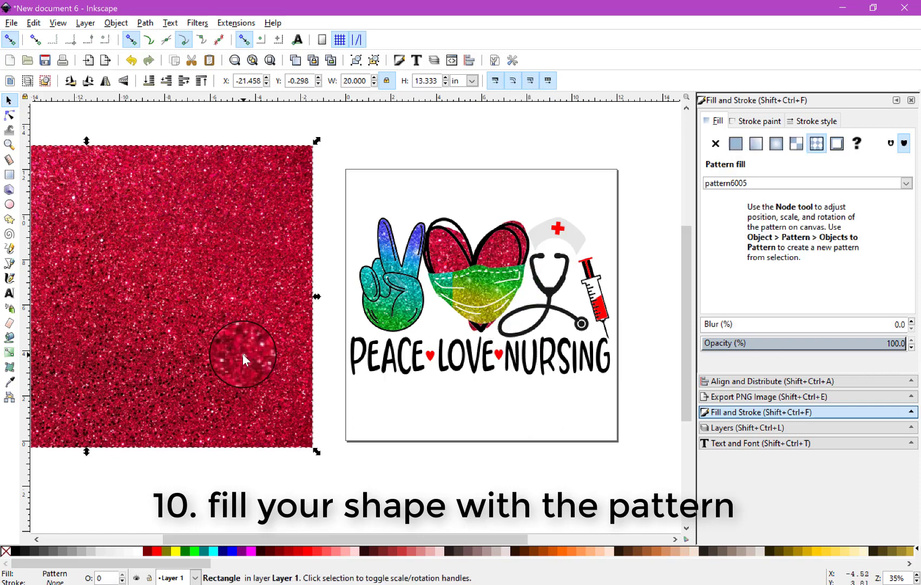
pyautogui.press('Delete')
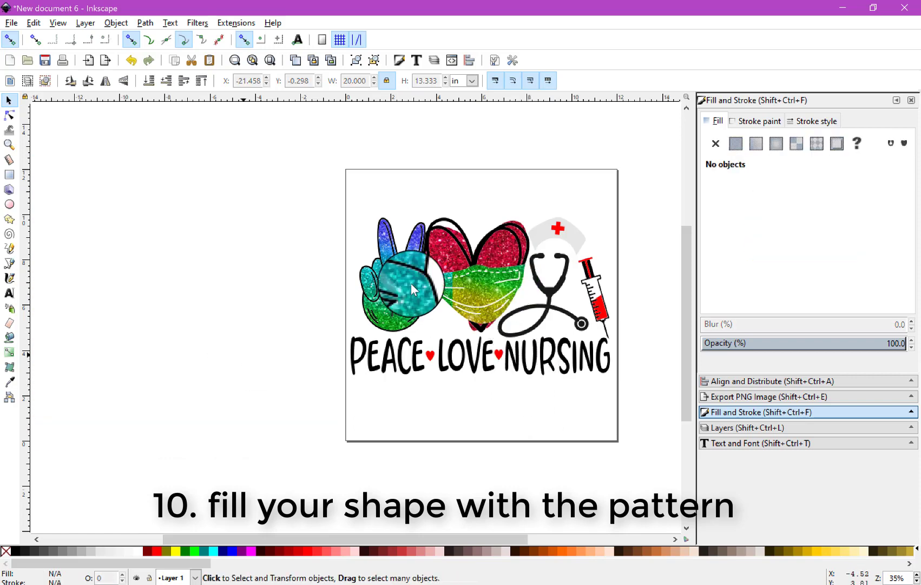
# - Fill the syringe and the nurse cap's red cross with the red glitter pattern6005
pyautogui.click(602, 306)
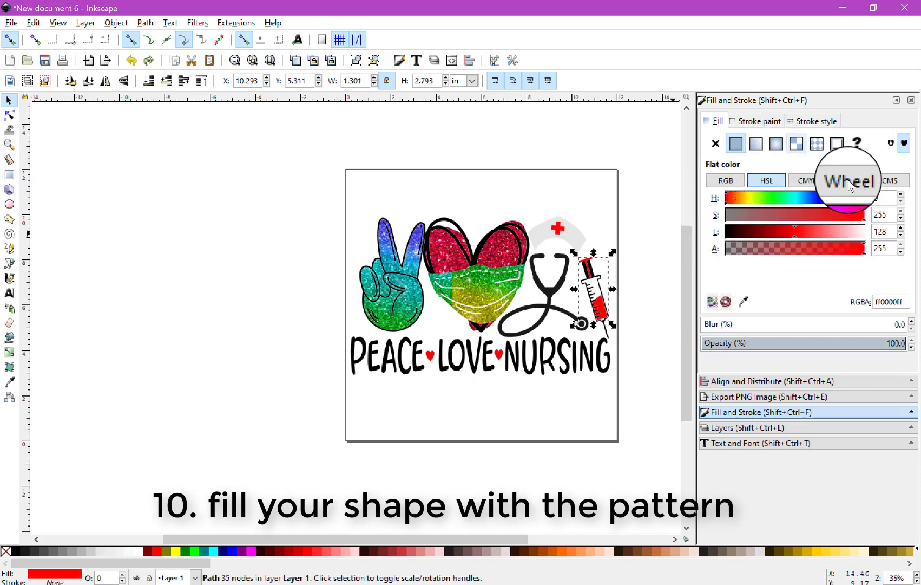
pyautogui.click(822, 152)
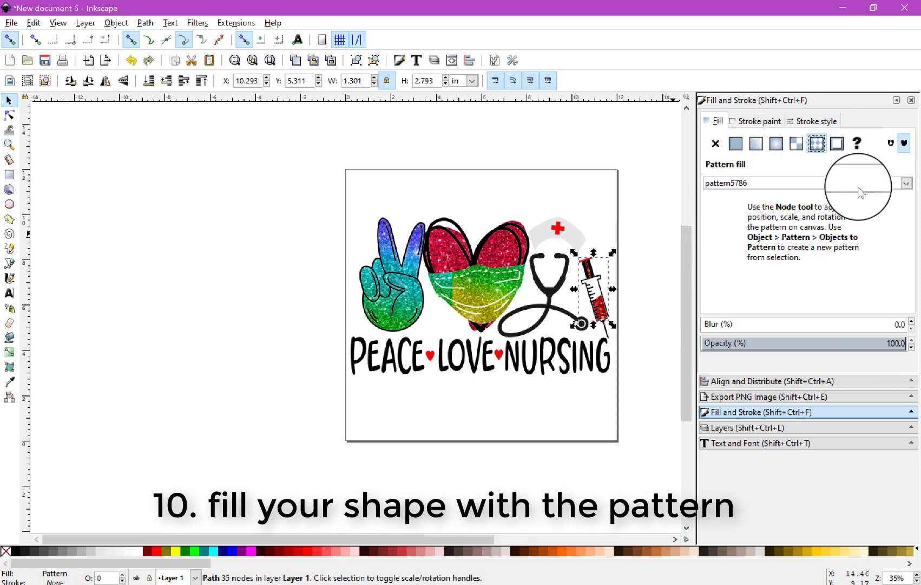
pyautogui.click(879, 182)
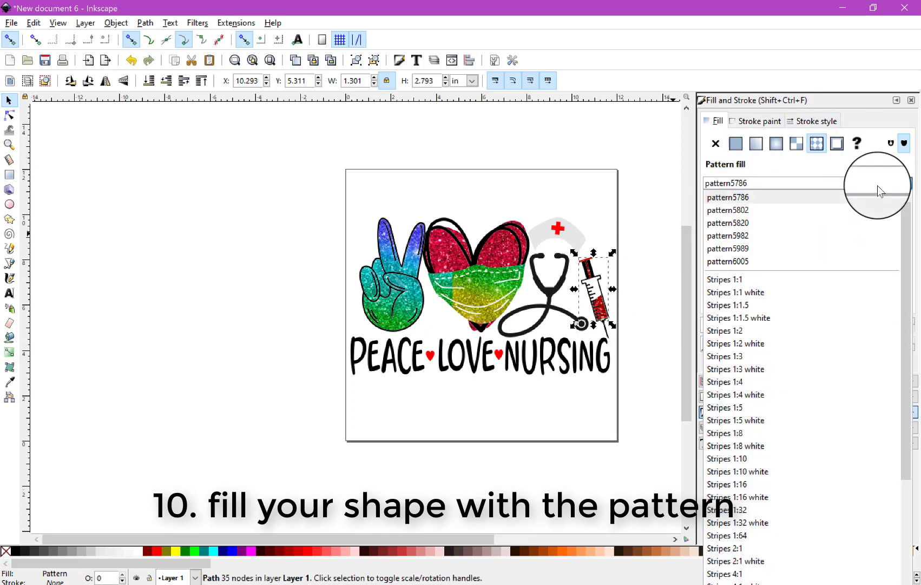
pyautogui.click(783, 262)
pyautogui.click(637, 428)
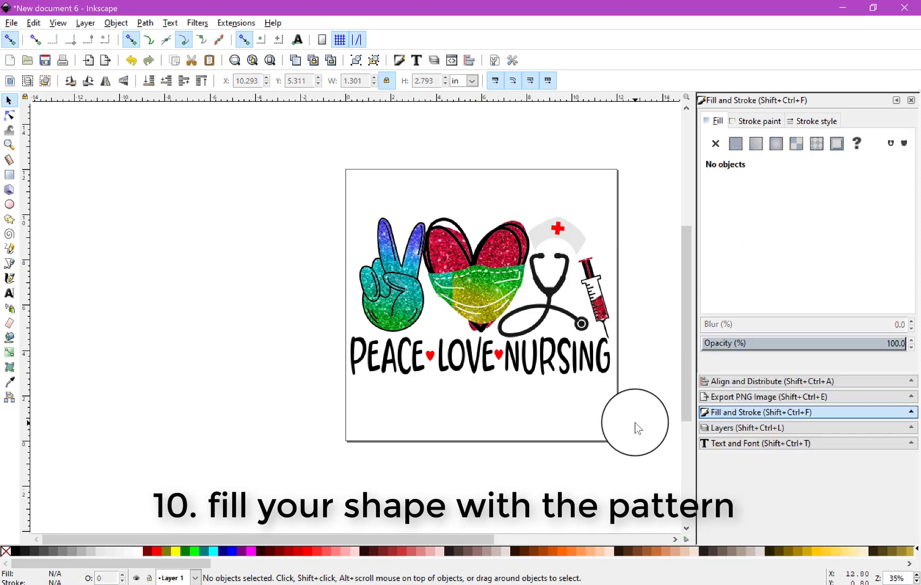
pyautogui.click(558, 226)
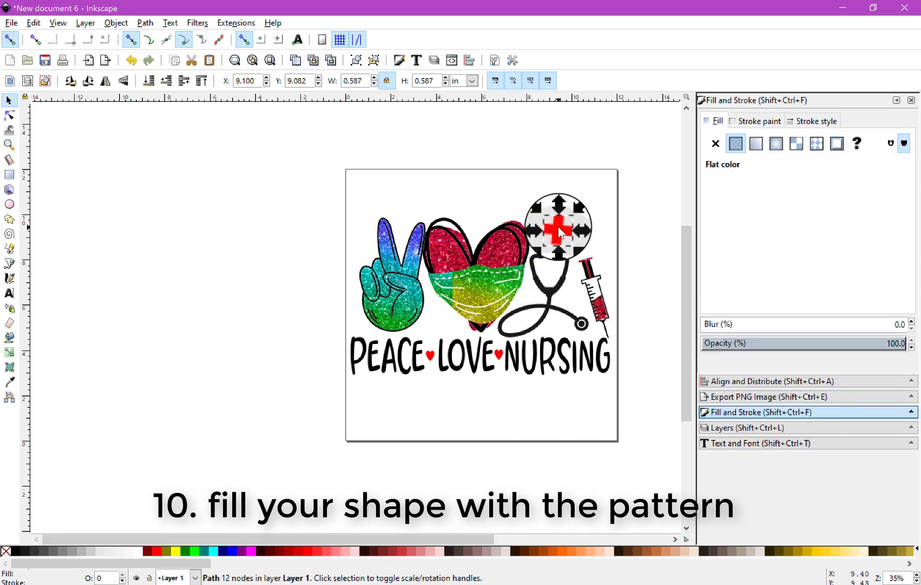
pyautogui.click(816, 149)
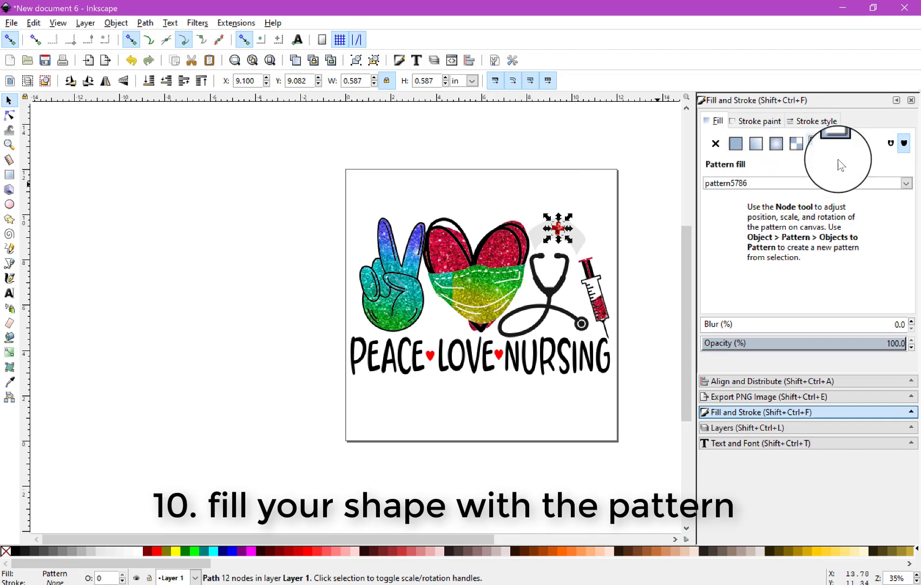
pyautogui.click(868, 190)
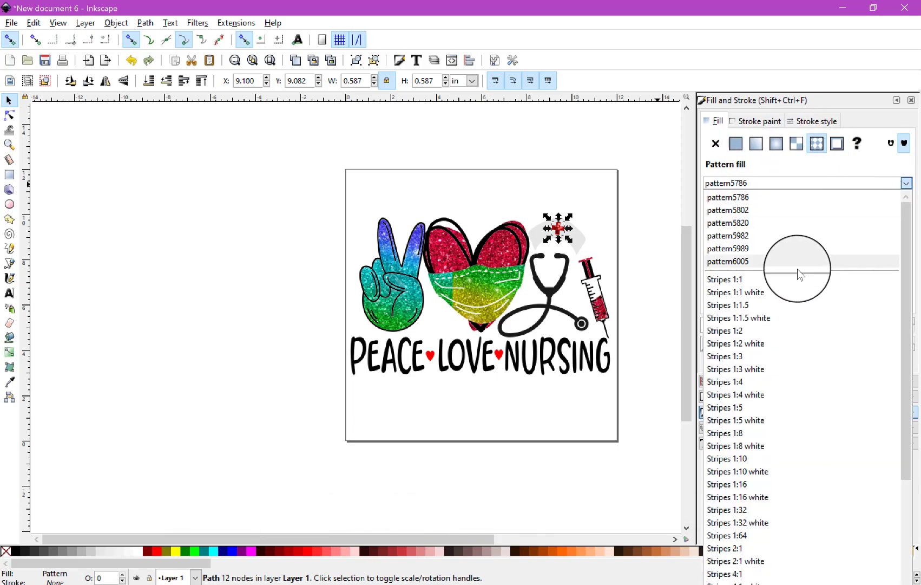
pyautogui.click(767, 260)
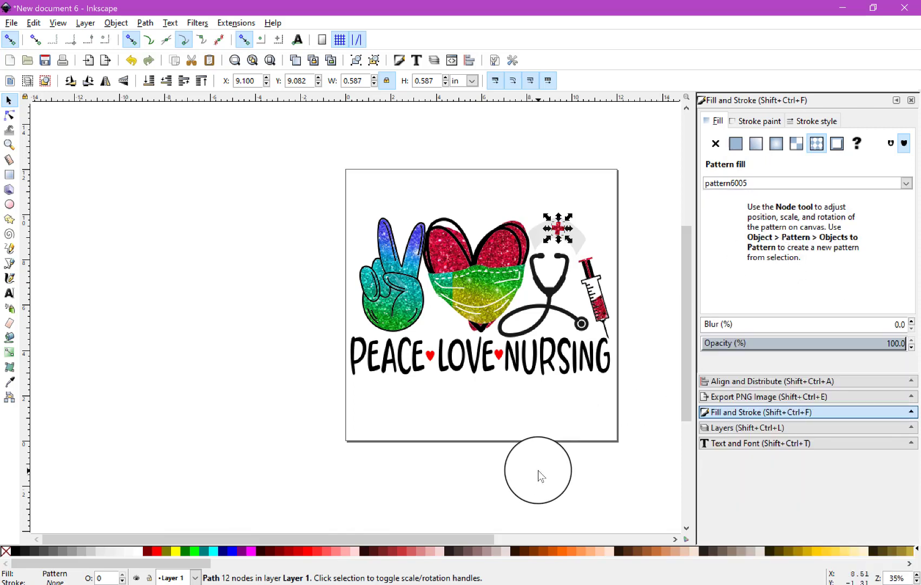
# - Give the small hearts between the words pattern6005 red glitter, then return to Chrome
pyautogui.click(504, 358)
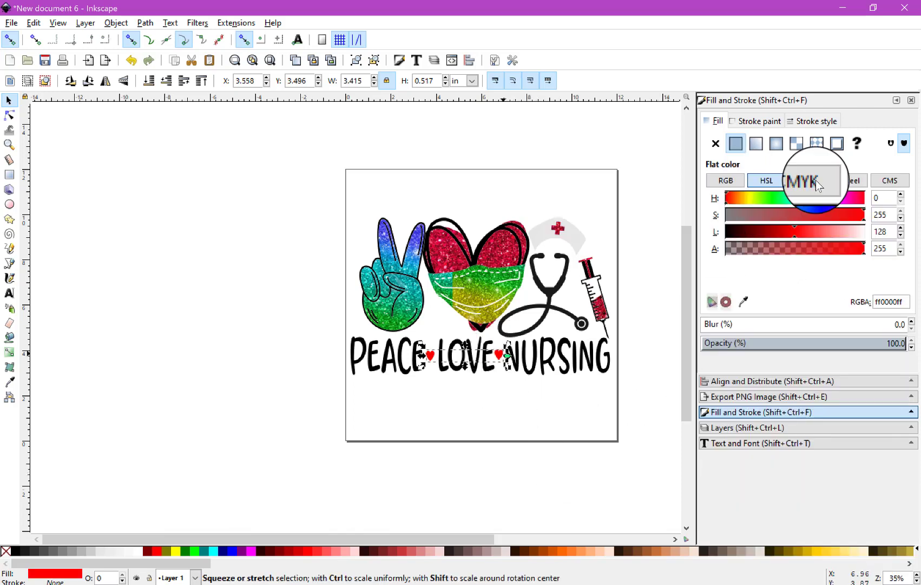
pyautogui.click(820, 144)
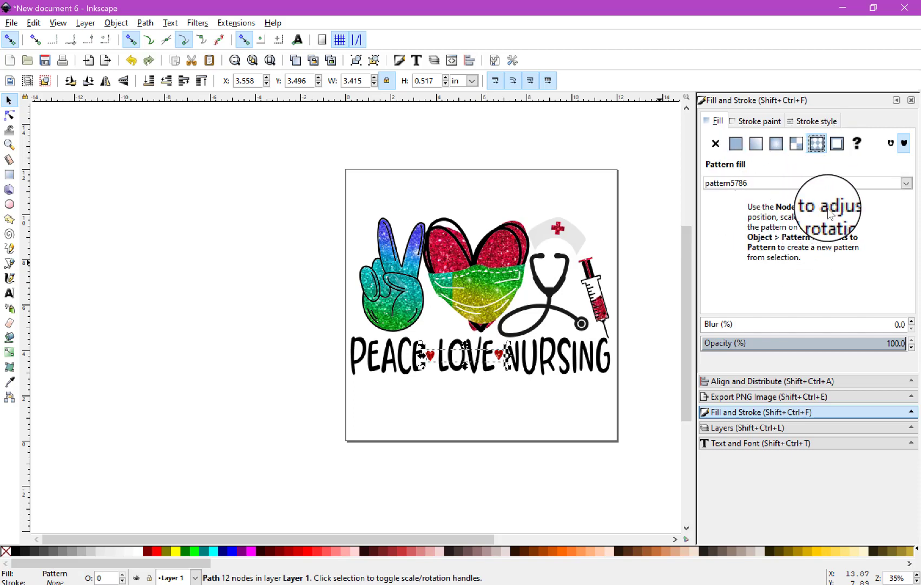
pyautogui.click(860, 186)
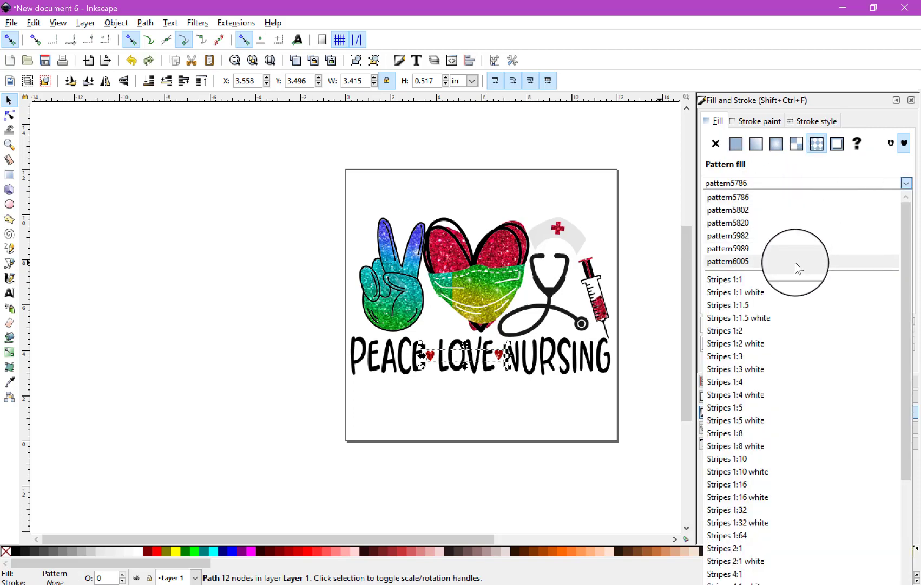
pyautogui.click(795, 262)
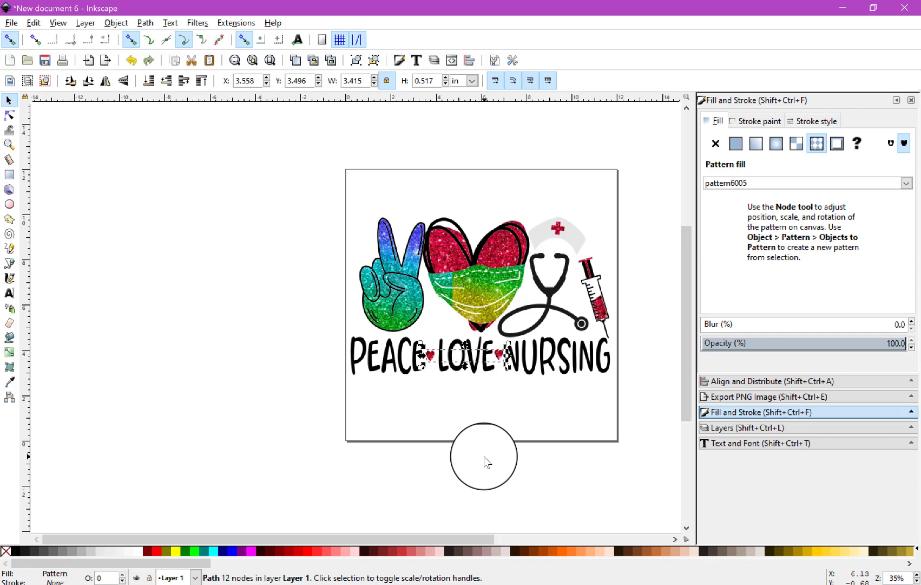
pyautogui.click(484, 461)
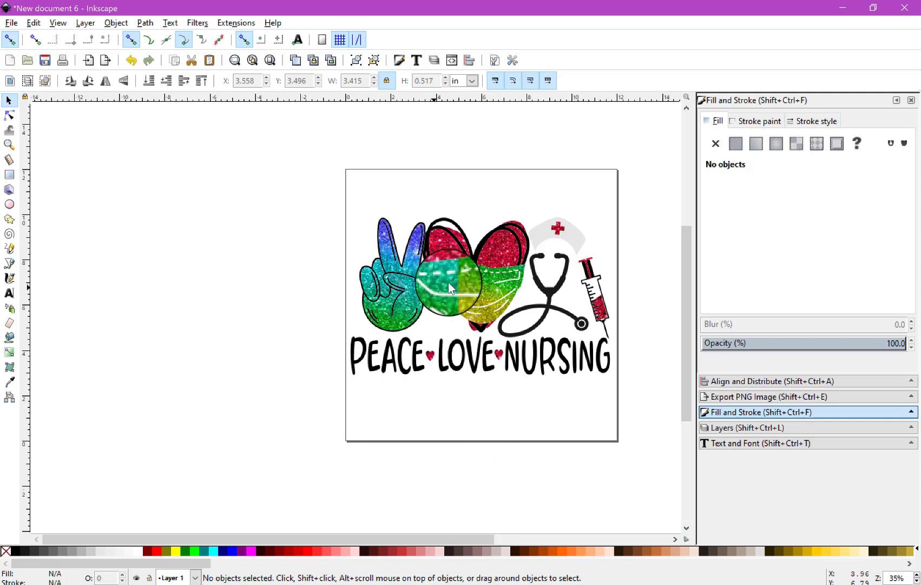
pyautogui.click(462, 234)
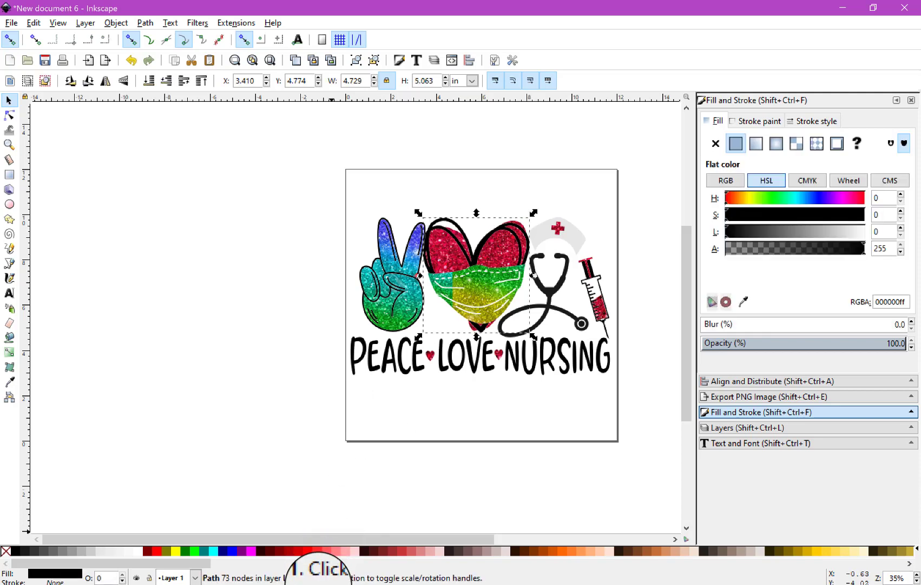
pyautogui.click(313, 584)
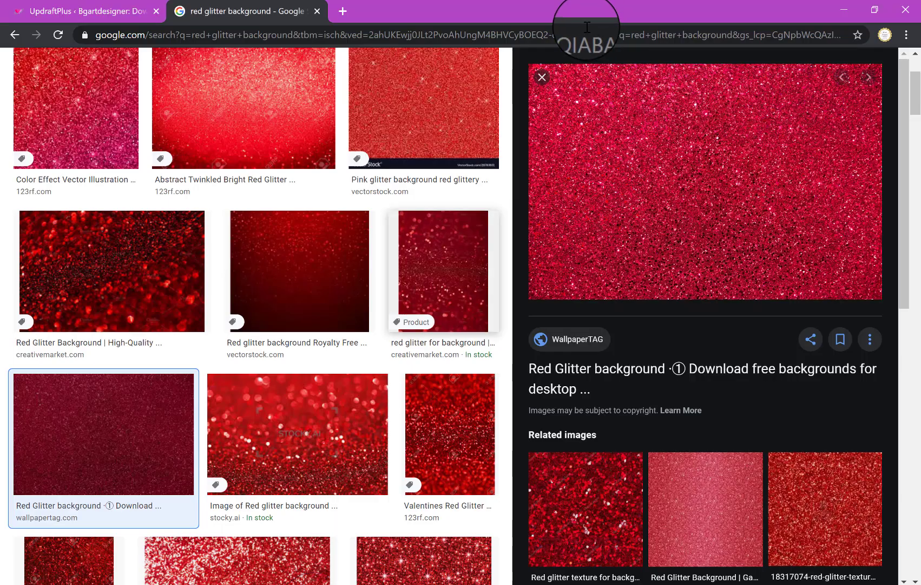
# - Change the image search from red to gold glitter background
pyautogui.click(542, 77)
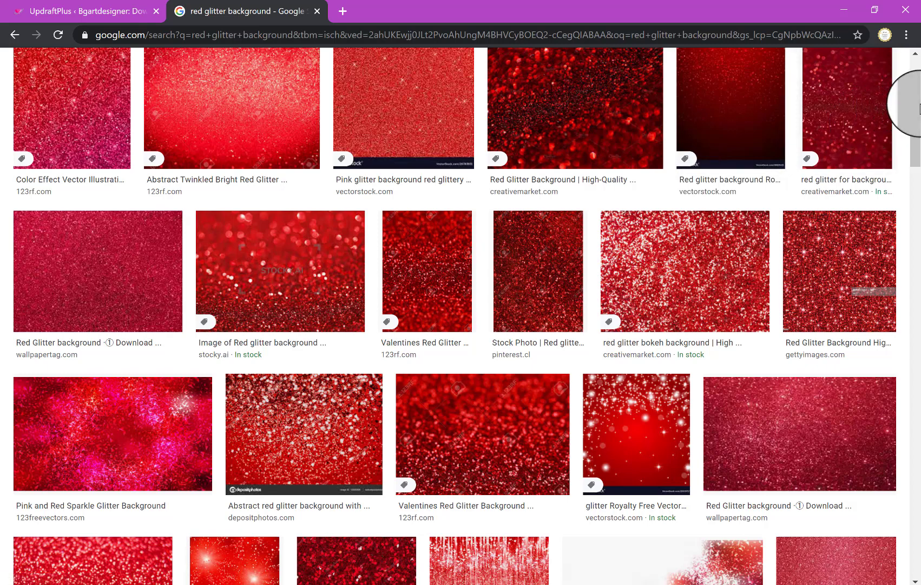
pyautogui.moveTo(914, 95); pyautogui.dragTo(915, 32)
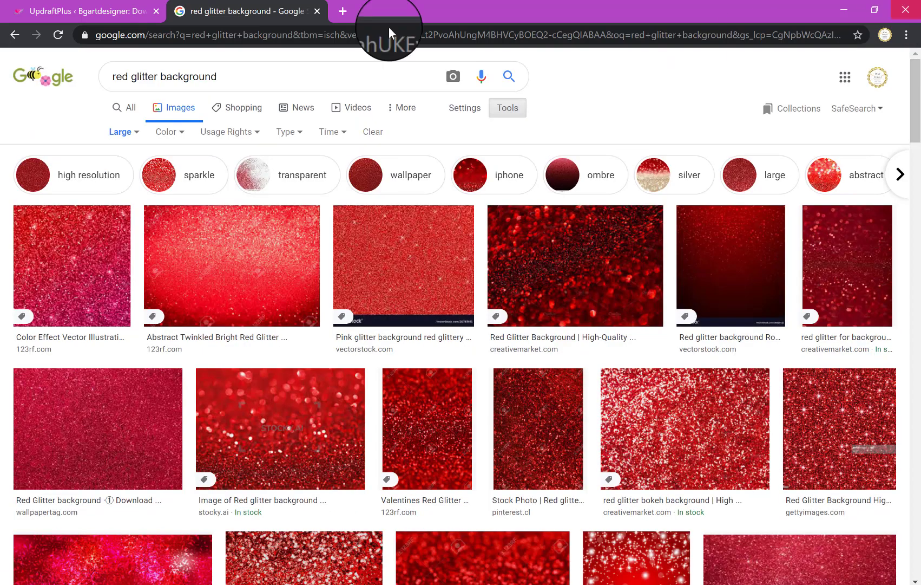
pyautogui.doubleClick(127, 82)
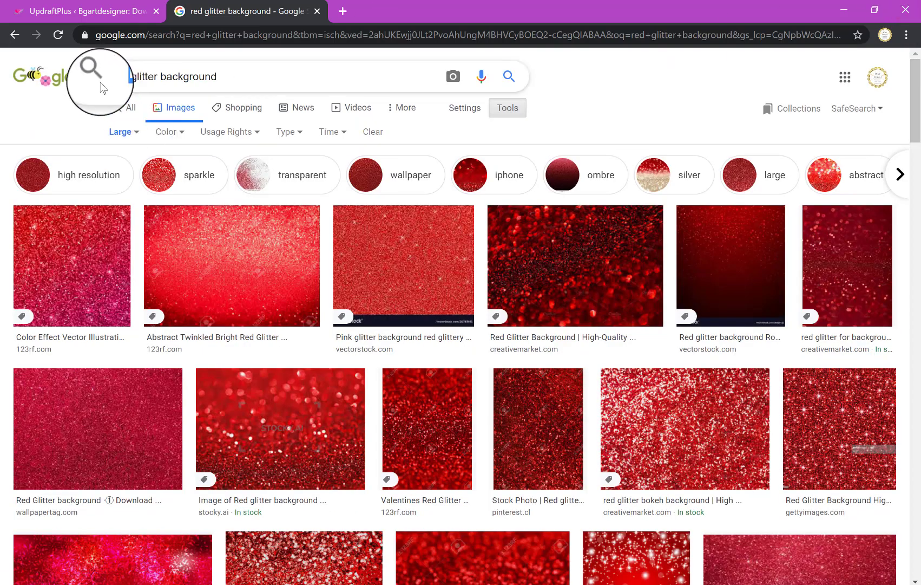
pyautogui.write('gold')
pyautogui.press('Return')
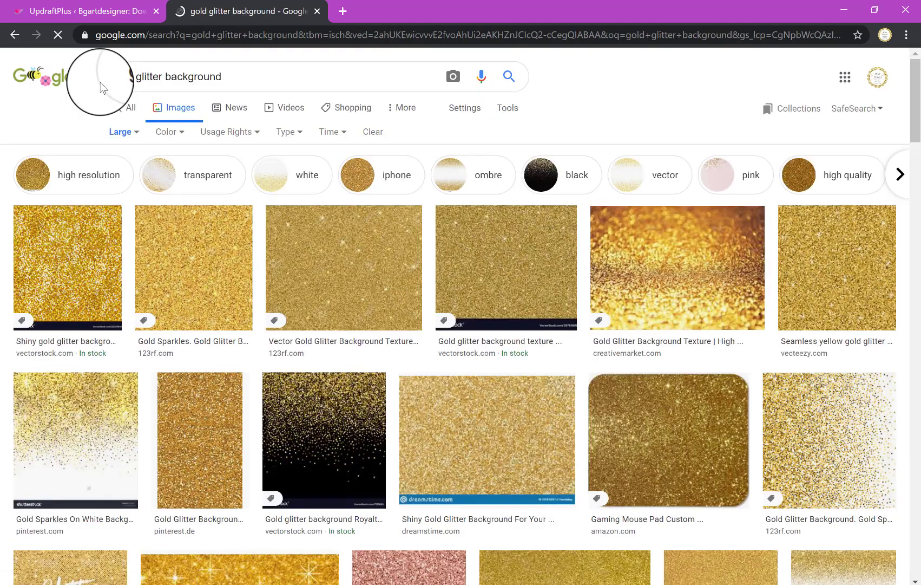
# - Copy a gold glitter image from the results and return to Inkscape
pyautogui.scroll(-4, 553, 436)
pyautogui.click(553, 436)
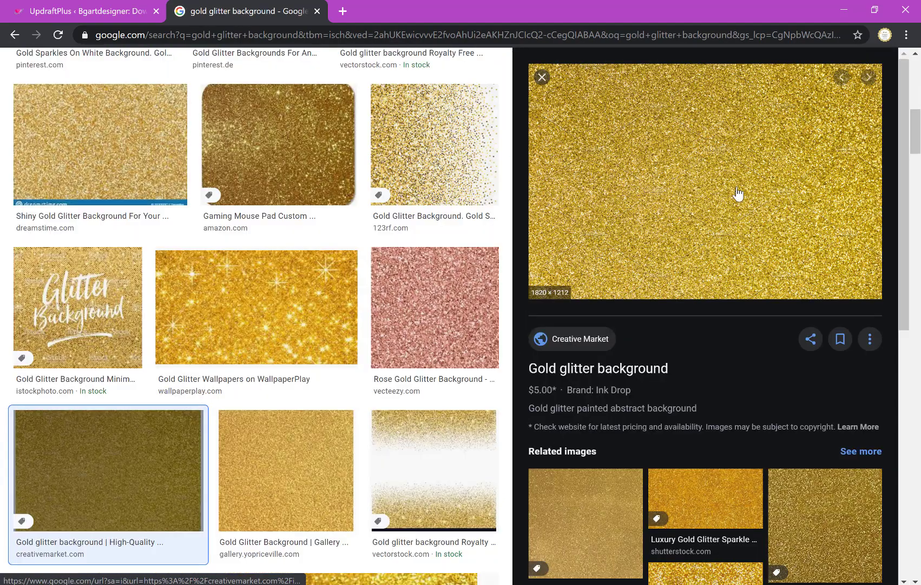
pyautogui.rightClick(736, 190)
pyautogui.click(755, 328)
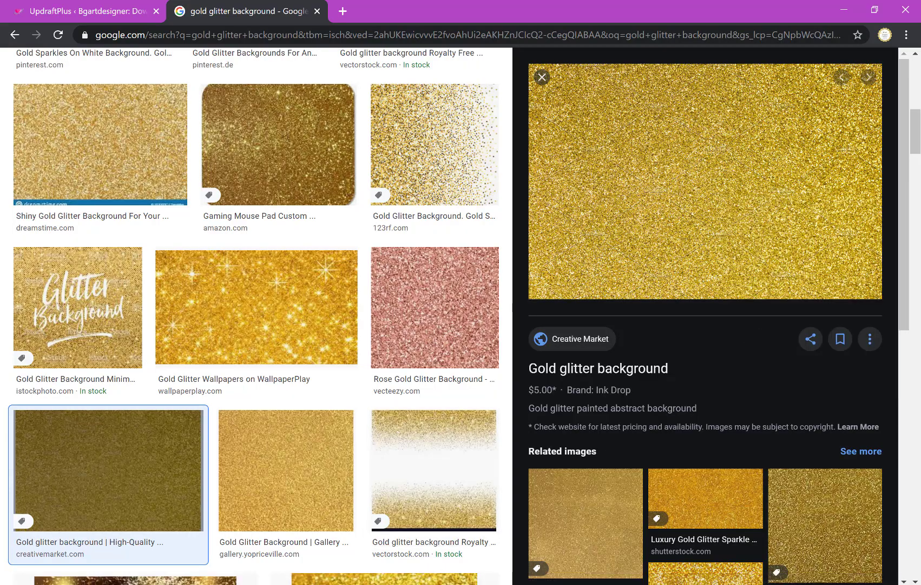
pyautogui.hotkey('alt', 'Tab')
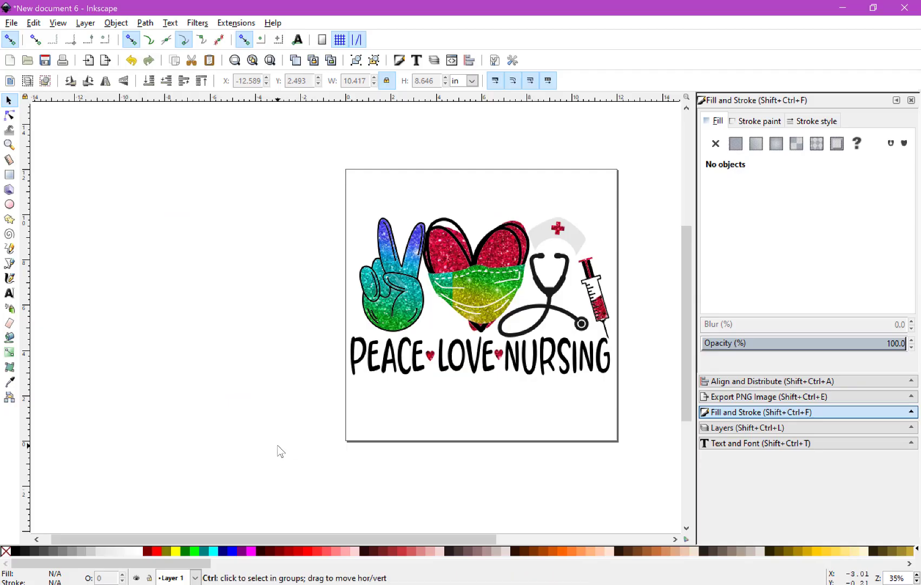
# - Paste the gold glitter image left of the page and convert it to a pattern
pyautogui.hotkey('ctrl', 'v')
pyautogui.moveTo(278, 445); pyautogui.dragTo(155, 314)
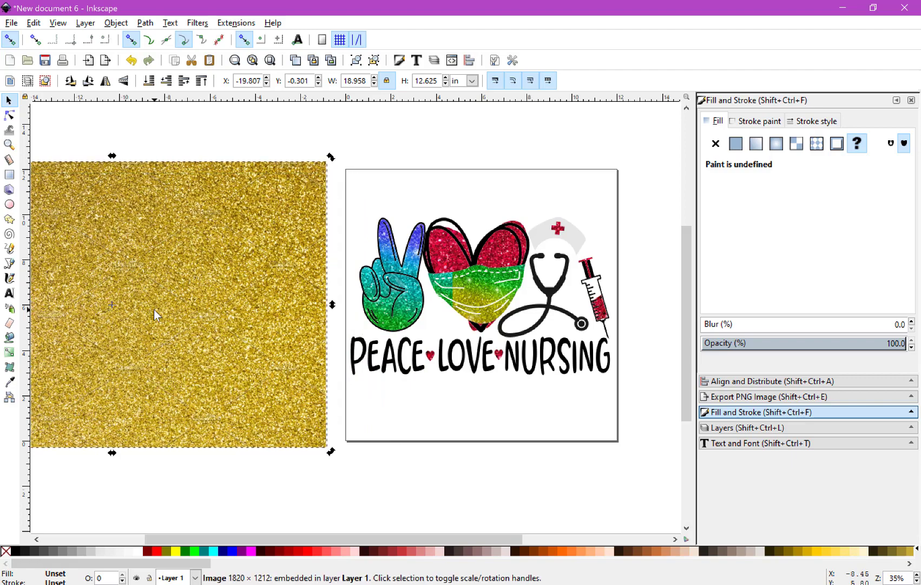
pyautogui.click(115, 23)
pyautogui.moveTo(131, 193)
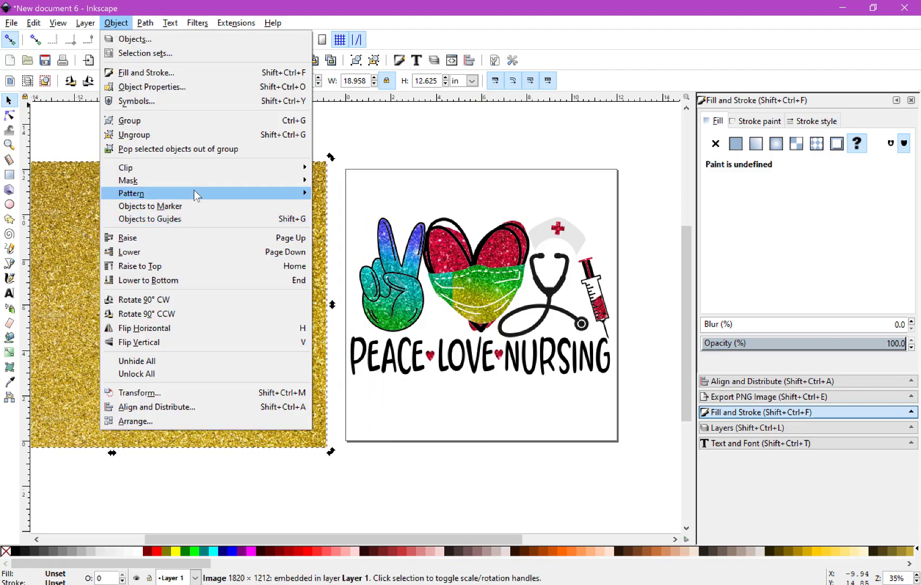
pyautogui.click(362, 194)
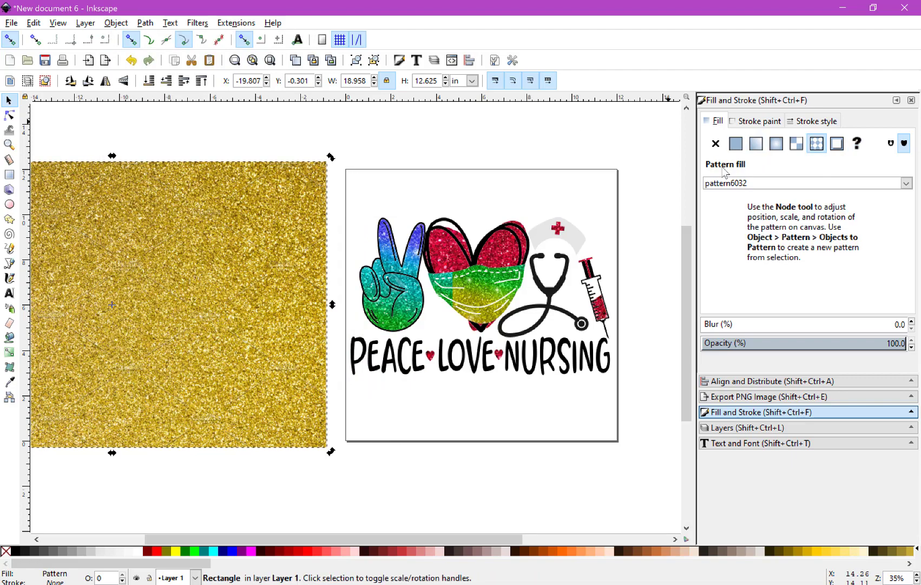
# - Fill the PEACE LOVE NURSING lettering with the gold glitter pattern6032
pyautogui.click(403, 373)
pyautogui.click(817, 143)
pyautogui.click(786, 184)
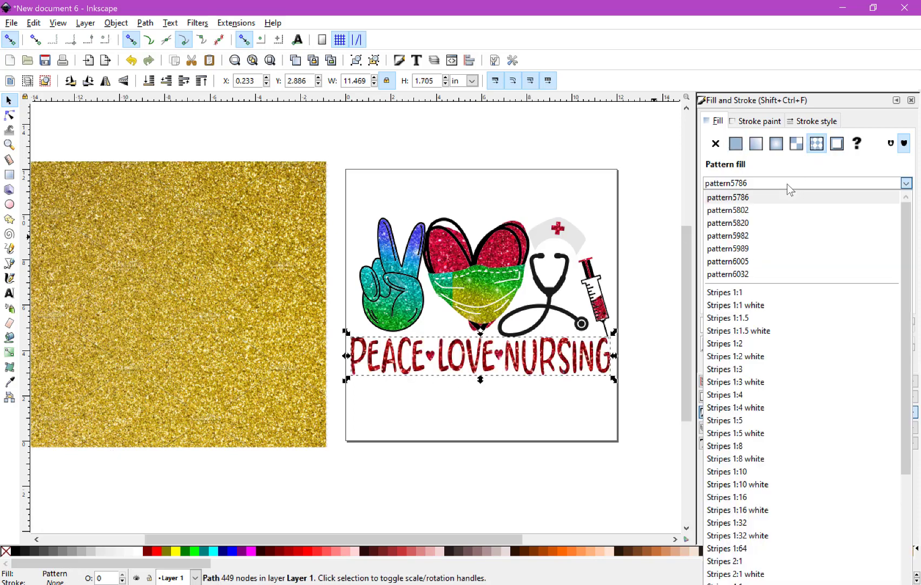
pyautogui.click(765, 274)
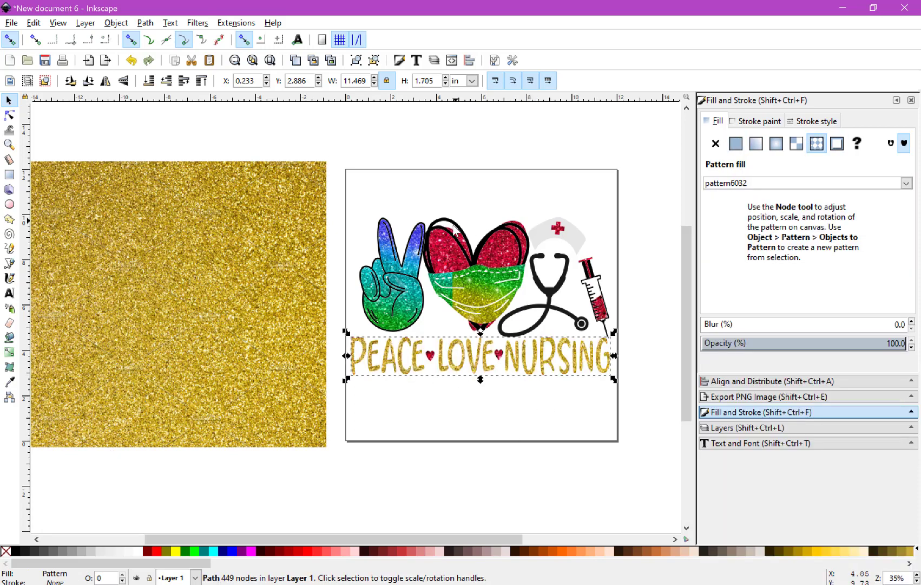
pyautogui.click(449, 224)
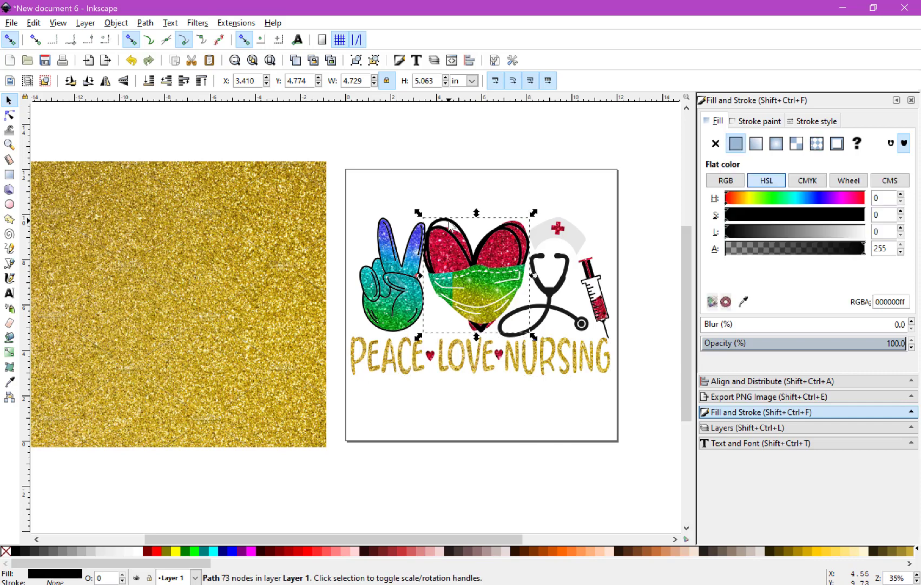
# - Give the heart, mask, stethoscope and syringe outlines the gold glitter pattern6032
pyautogui.keyDown('shift'); pyautogui.click(553, 300); pyautogui.keyUp('shift')
pyautogui.keyDown('shift'); pyautogui.click(605, 328); pyautogui.keyUp('shift')
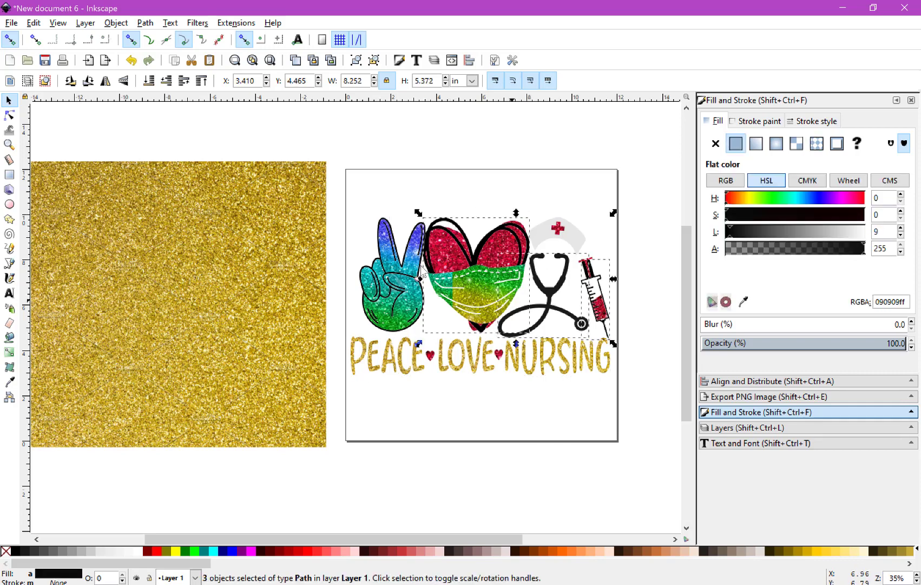
pyautogui.keyDown('shift'); pyautogui.click(384, 219); pyautogui.keyUp('shift')
pyautogui.keyDown('shift'); pyautogui.click(381, 224); pyautogui.keyUp('shift')
pyautogui.keyDown('shift'); pyautogui.click(383, 222); pyautogui.keyUp('shift')
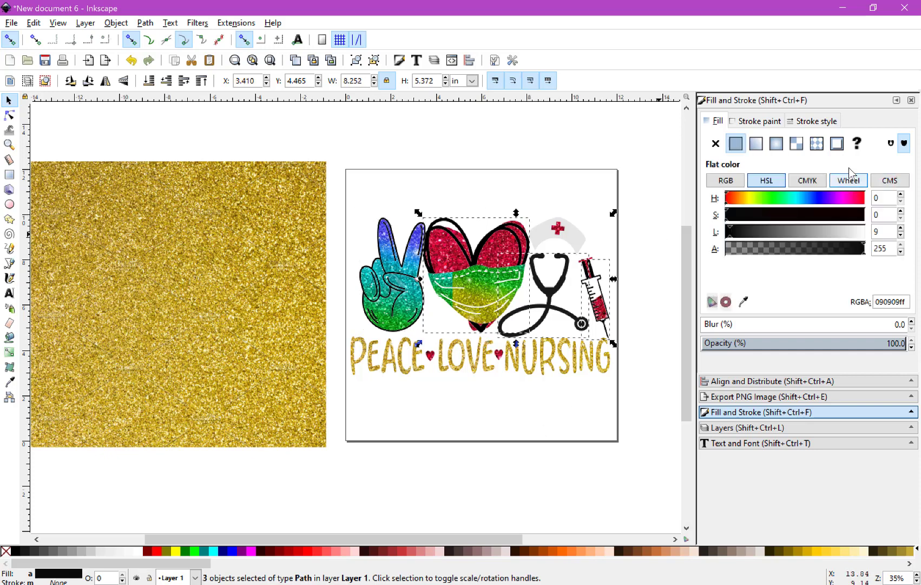
pyautogui.click(817, 143)
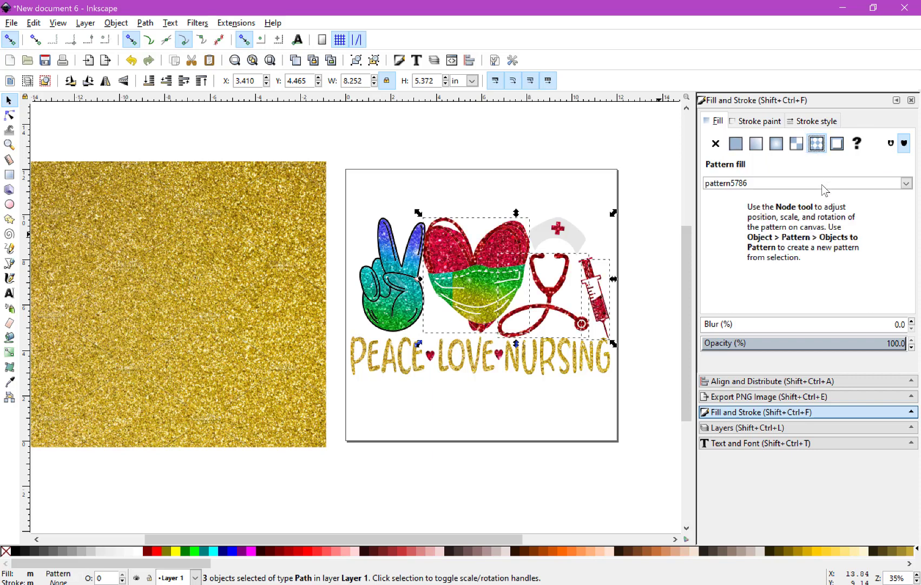
pyautogui.click(905, 184)
pyautogui.click(788, 272)
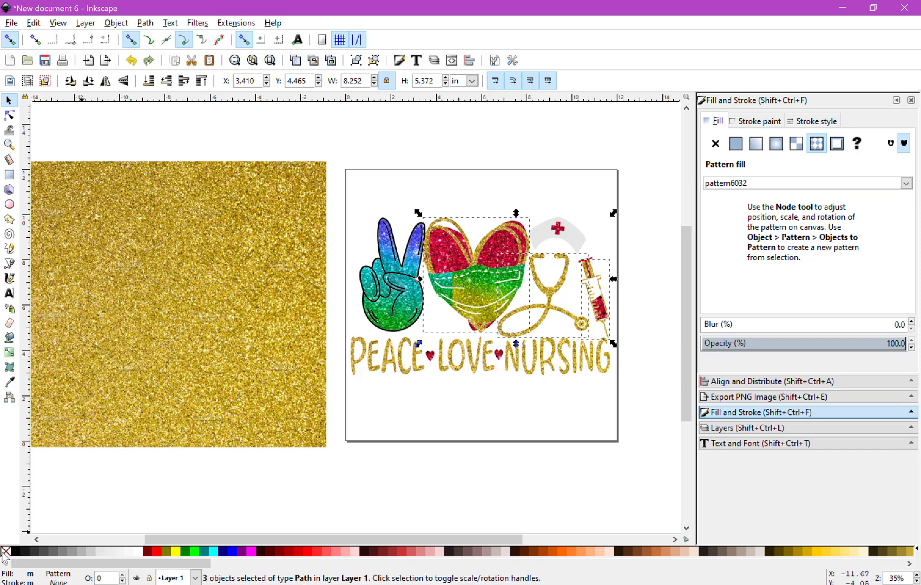
# - Apply pattern6032 to the peace hand outline and delete the spare gold glitter square
pyautogui.click(382, 222)
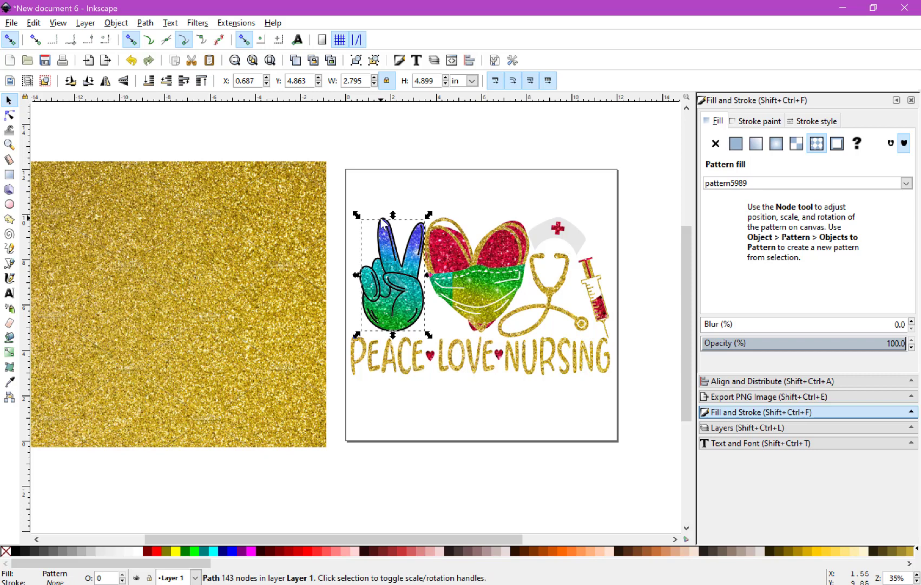
pyautogui.keyDown('alt'); pyautogui.click(383, 222); pyautogui.keyUp('alt')
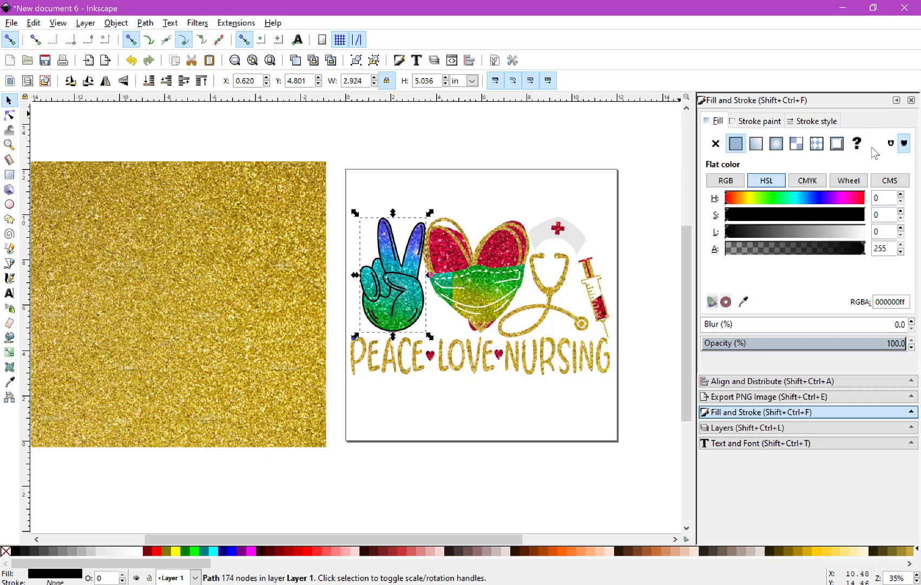
pyautogui.click(818, 145)
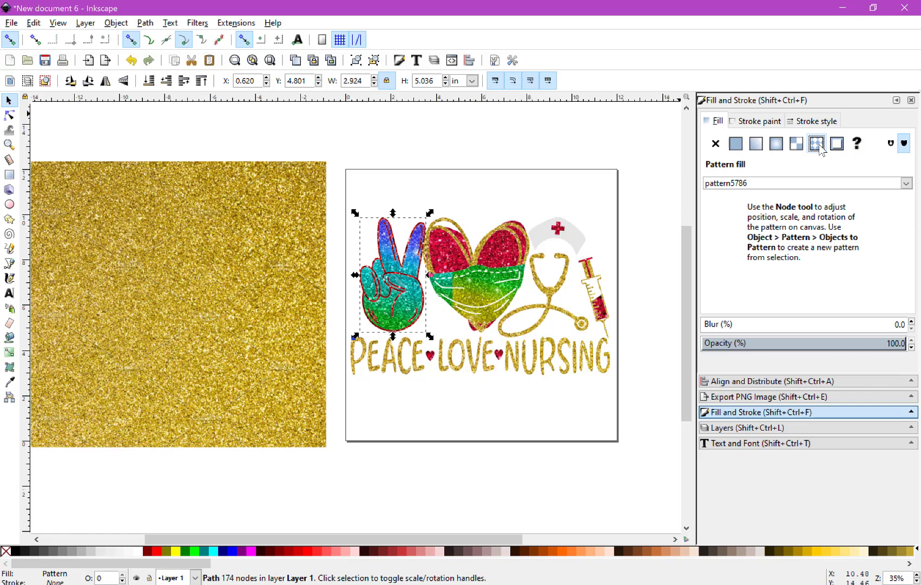
pyautogui.click(906, 183)
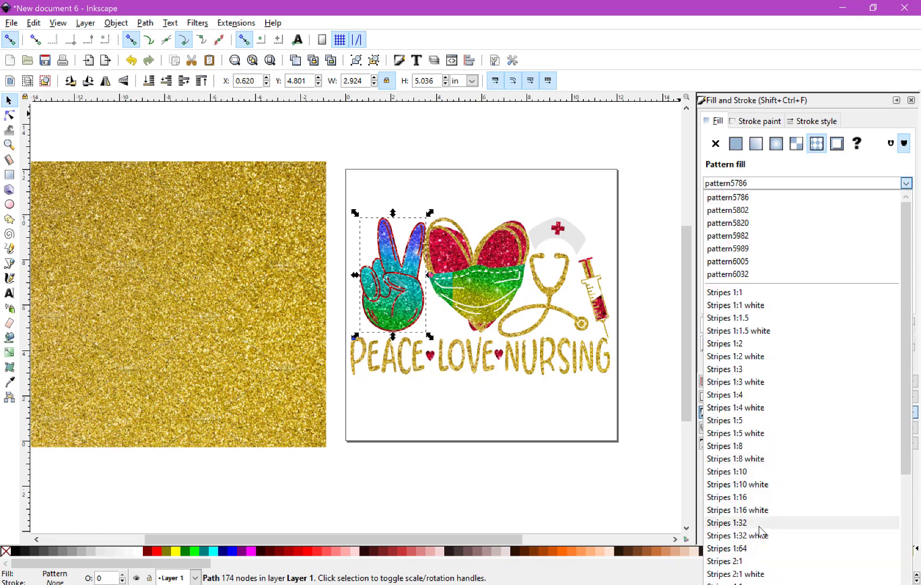
pyautogui.click(750, 273)
pyautogui.click(428, 447)
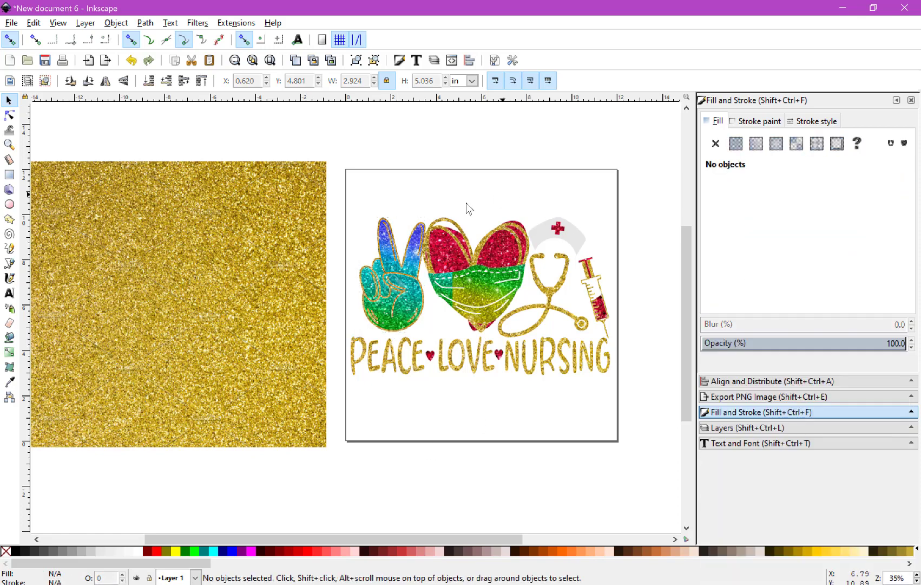
pyautogui.click(270, 306)
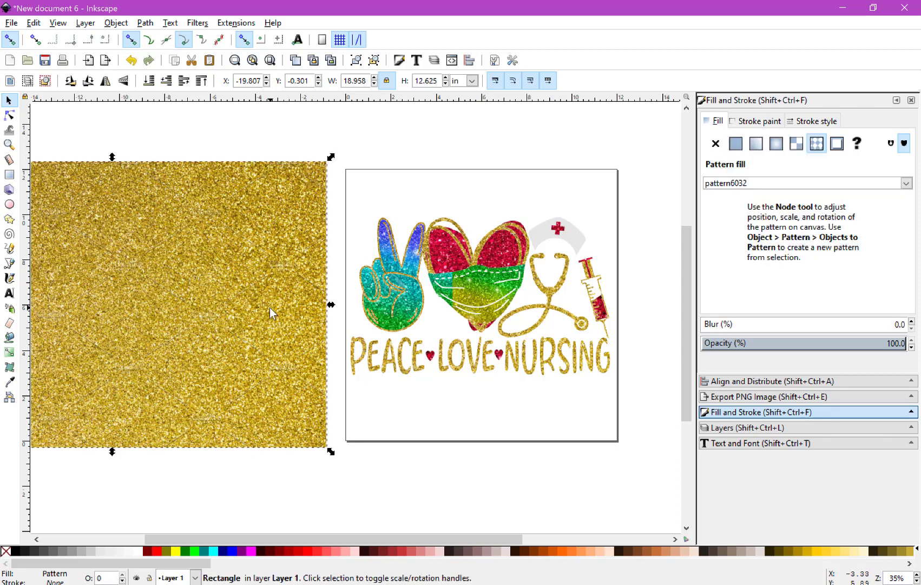
pyautogui.press('Delete')
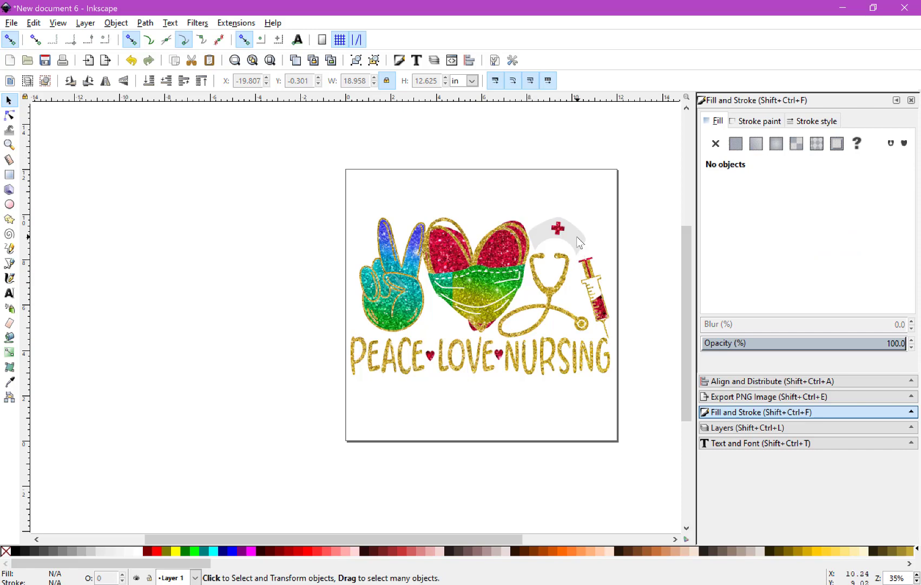
# - Try pattern6005 and pattern5820 as pattern fills on the nurse cap
pyautogui.click(578, 240)
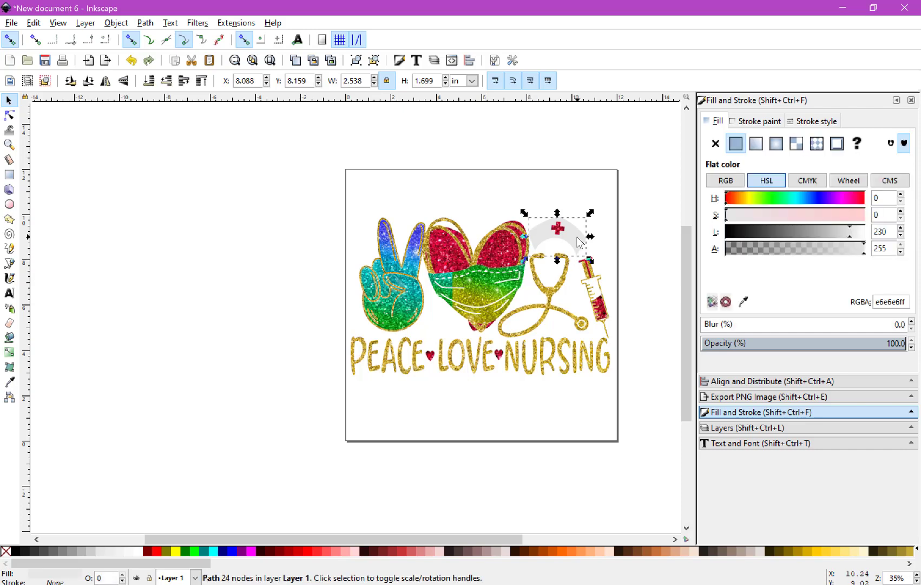
pyautogui.click(817, 144)
pyautogui.click(906, 184)
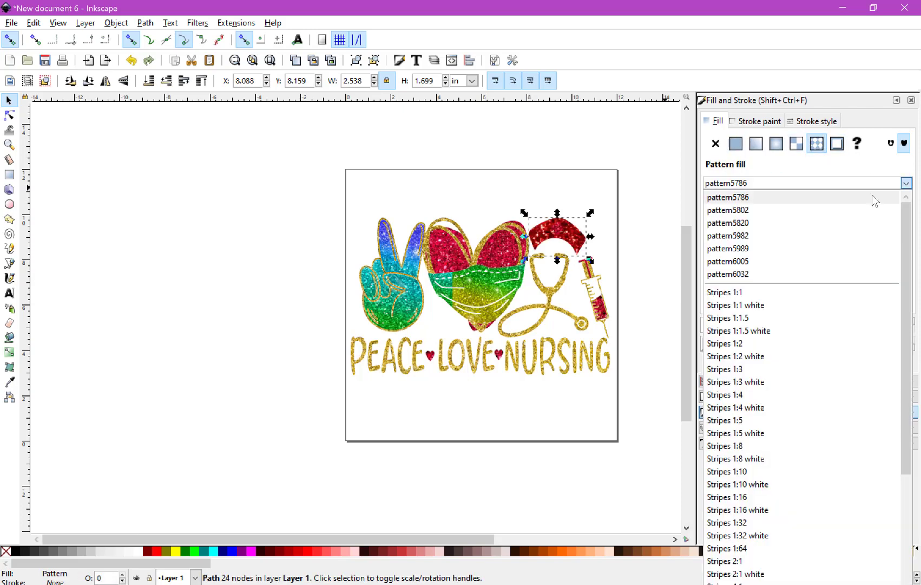
pyautogui.click(750, 261)
pyautogui.click(774, 183)
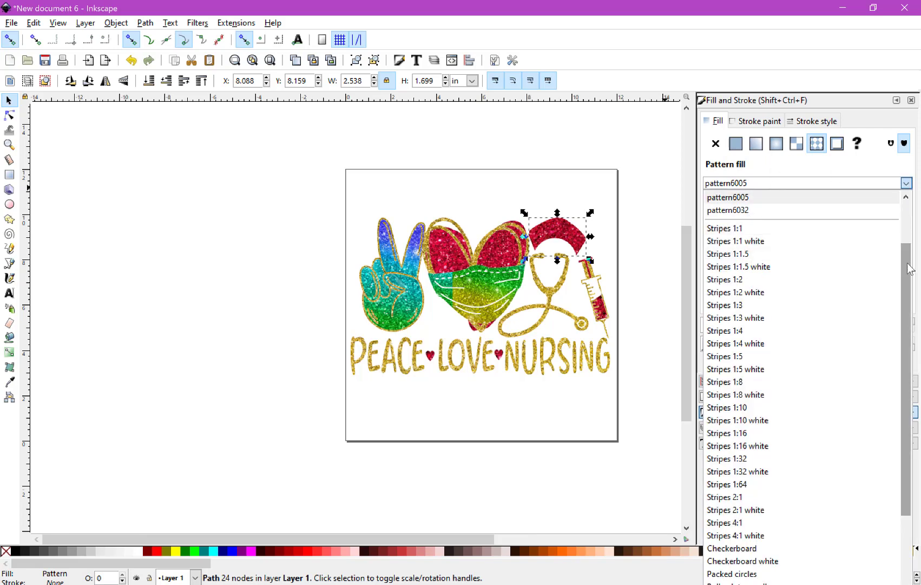
pyautogui.scroll(3, 910, 269)
pyautogui.click(749, 228)
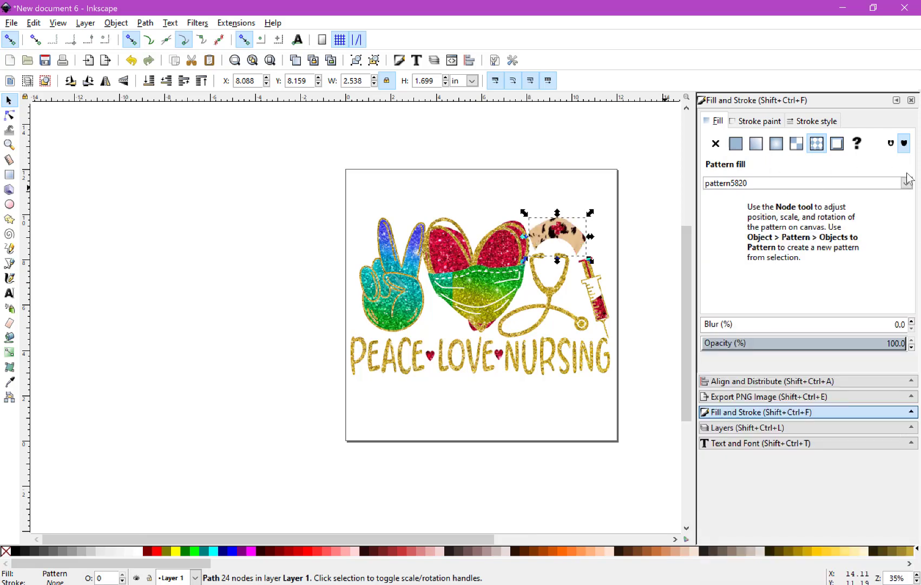
pyautogui.click(908, 183)
pyautogui.click(755, 239)
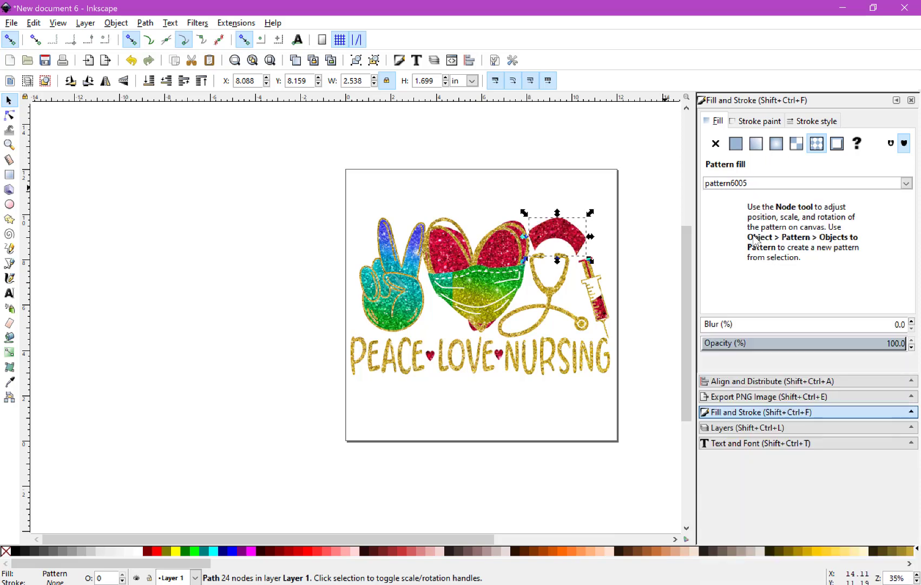
# - Settle on the teal glitter pattern for the nurse cap after trying pattern5802
pyautogui.click(806, 183)
pyautogui.scroll(3, 749, 205)
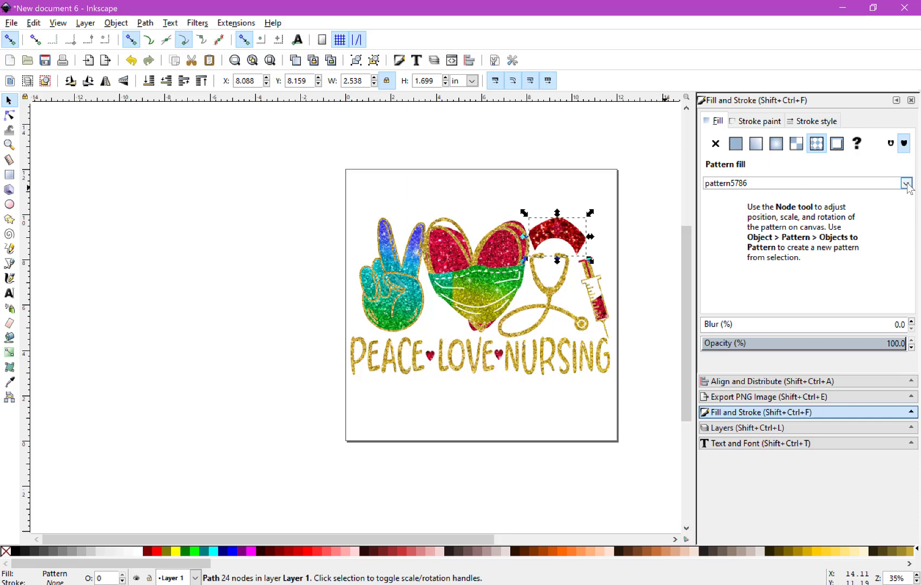
pyautogui.click(906, 183)
pyautogui.click(820, 212)
pyautogui.click(906, 183)
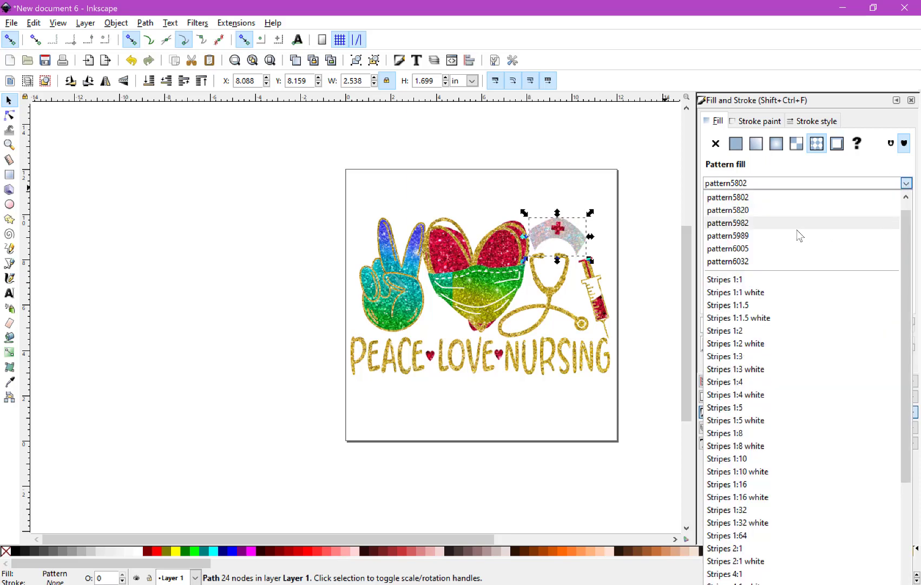
pyautogui.click(786, 227)
pyautogui.click(642, 301)
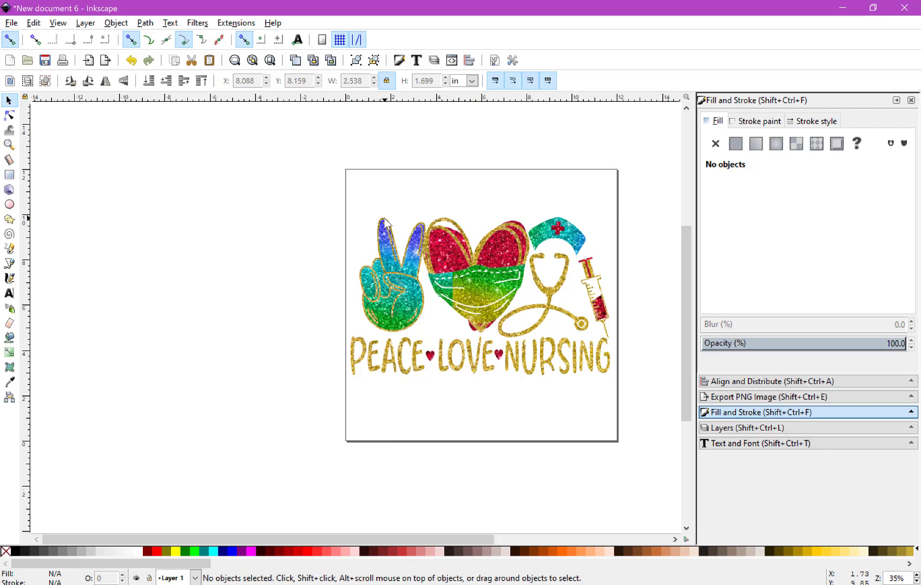
pyautogui.click(385, 222)
# - Select the whole design and set the PNG export resolution to 300 dpi
pyautogui.click(334, 195)
pyautogui.moveTo(333, 195); pyautogui.dragTo(580, 416)
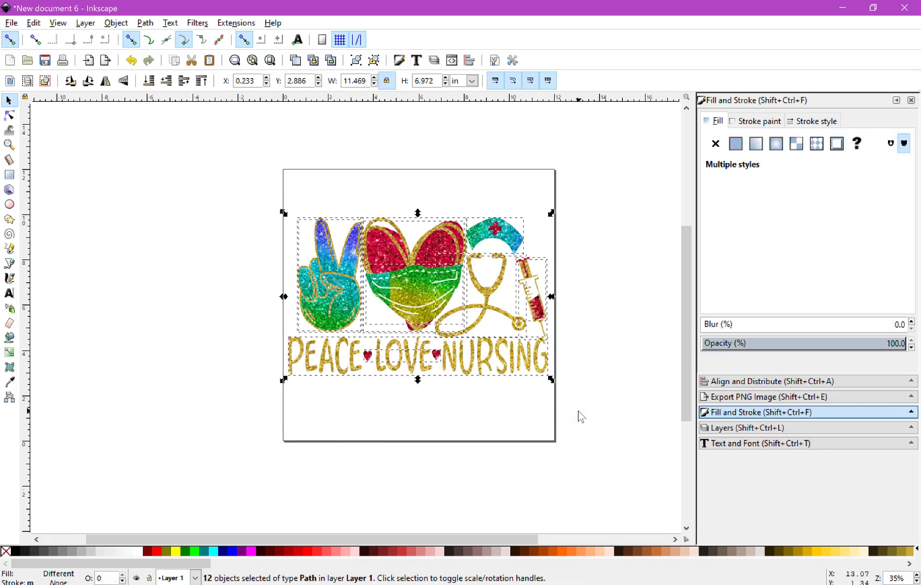
pyautogui.hotkey('shift', 'ctrl', 'e')
pyautogui.click(11, 23)
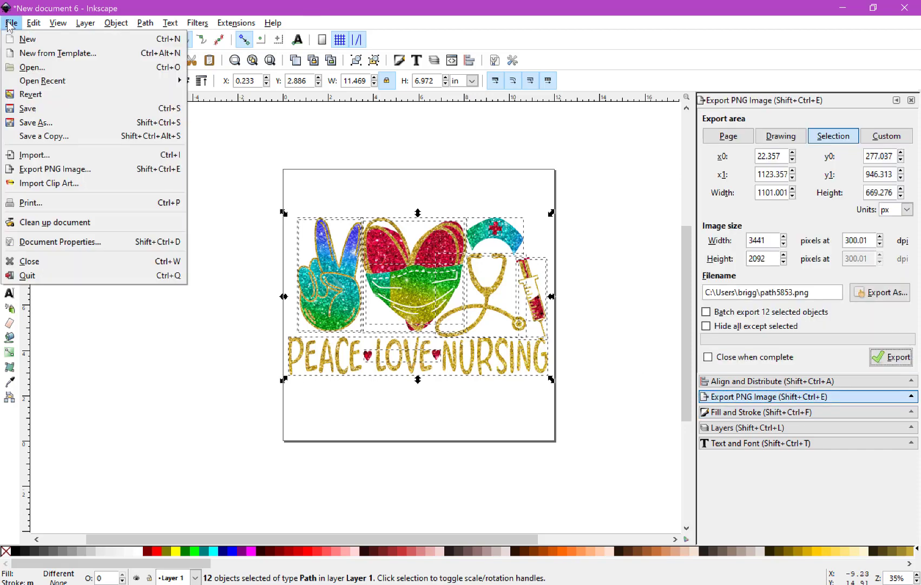
pyautogui.click(74, 170)
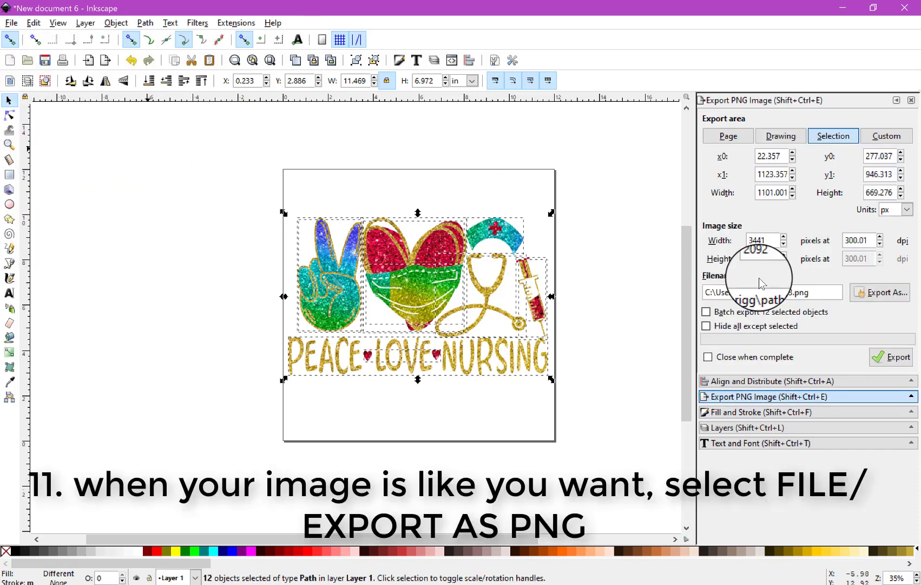
pyautogui.tripleClick(866, 240)
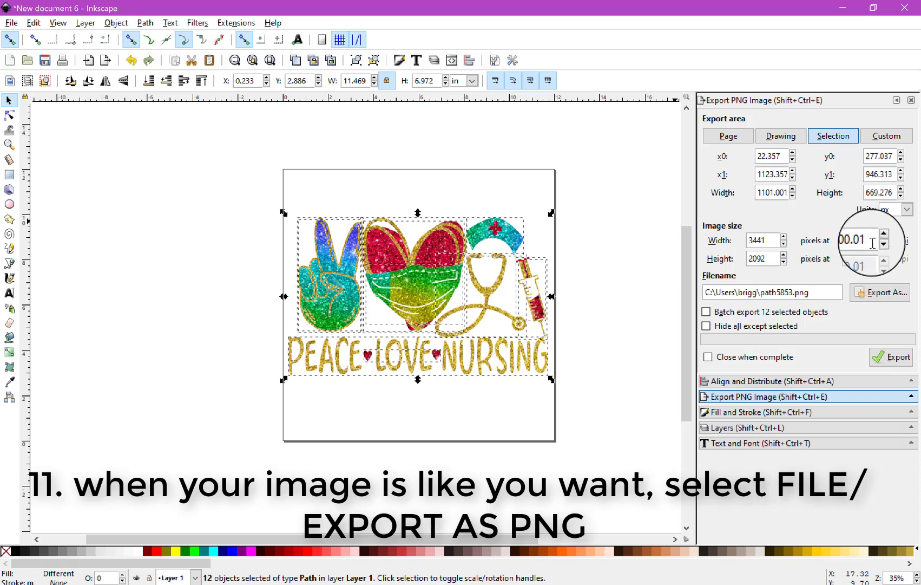
pyautogui.write('300')
pyautogui.press('Return')
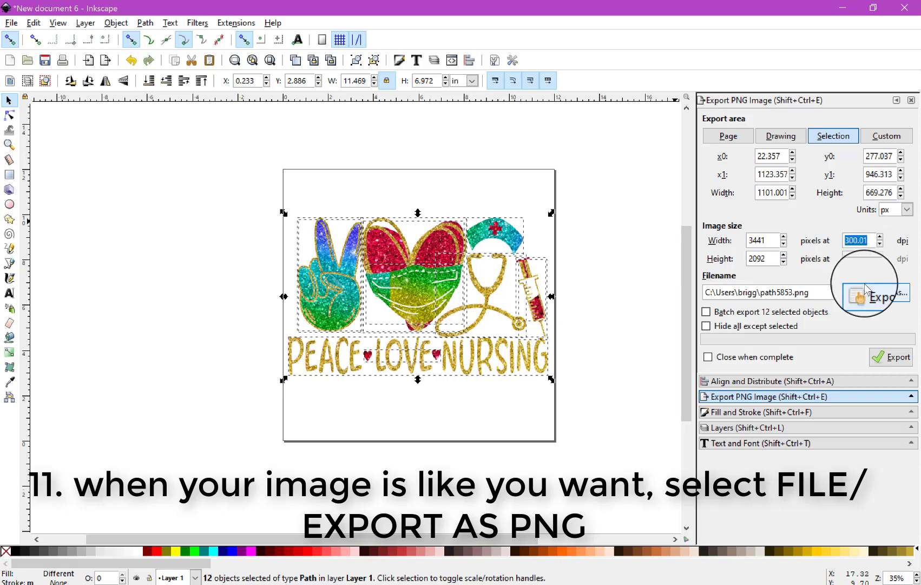
# - Export the PNG as sub.png on the Desktop, replacing the existing file
pyautogui.click(877, 294)
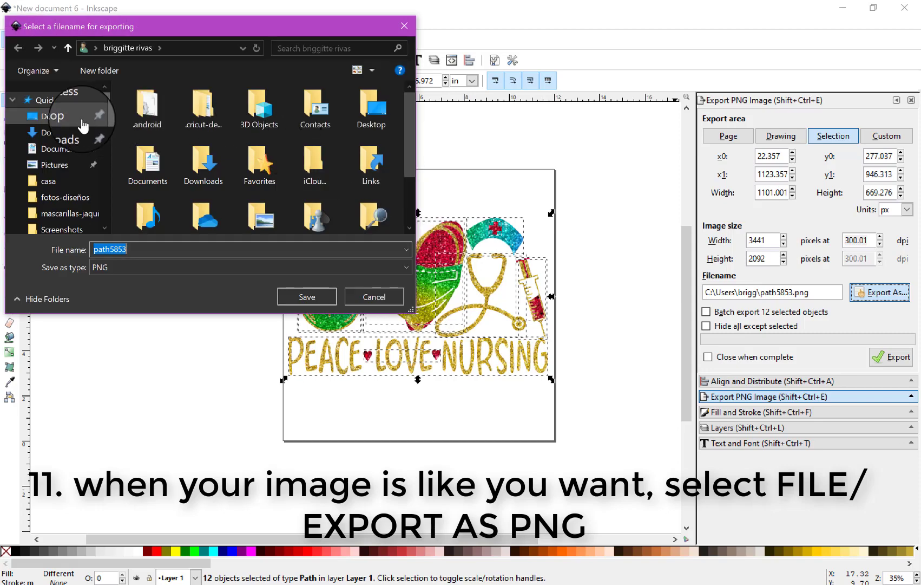
pyautogui.click(83, 120)
pyautogui.click(144, 153)
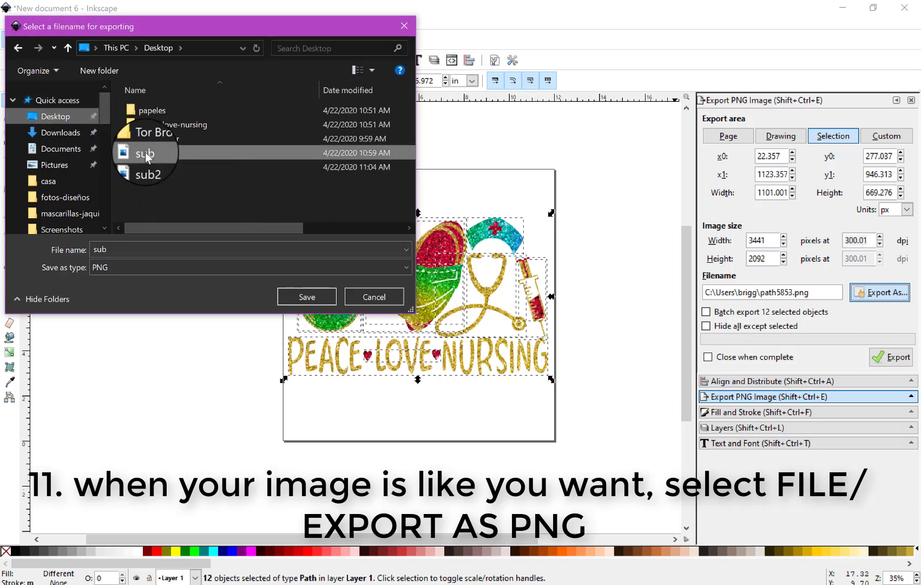
pyautogui.click(149, 169)
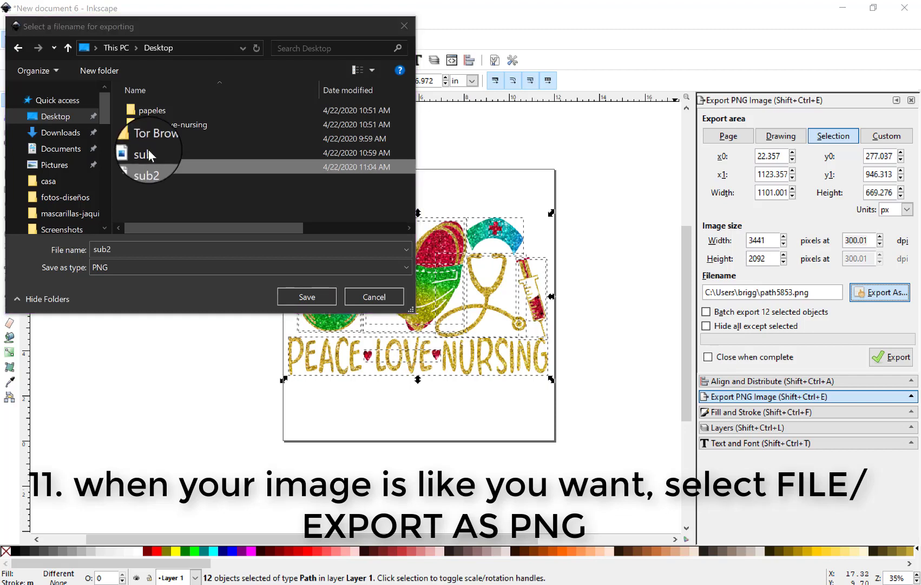
pyautogui.click(149, 154)
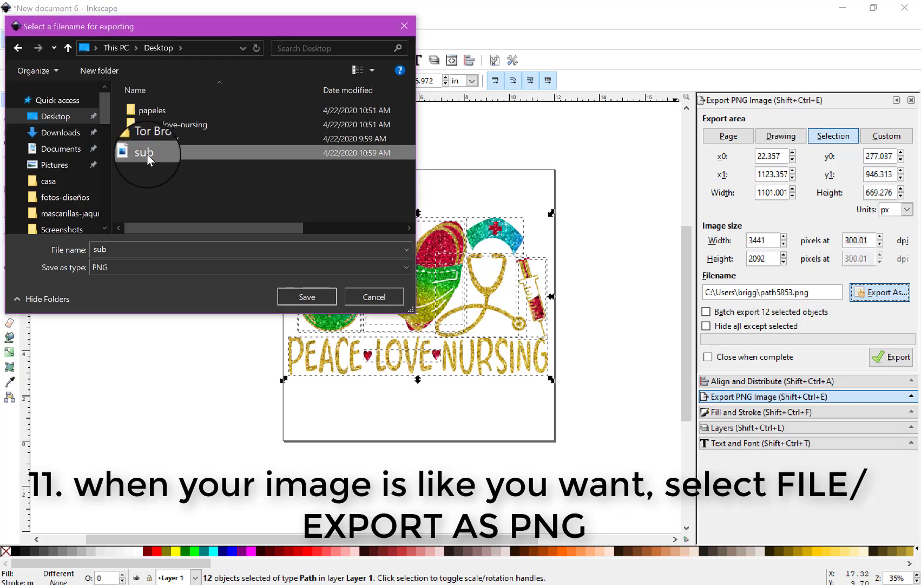
pyautogui.click(303, 297)
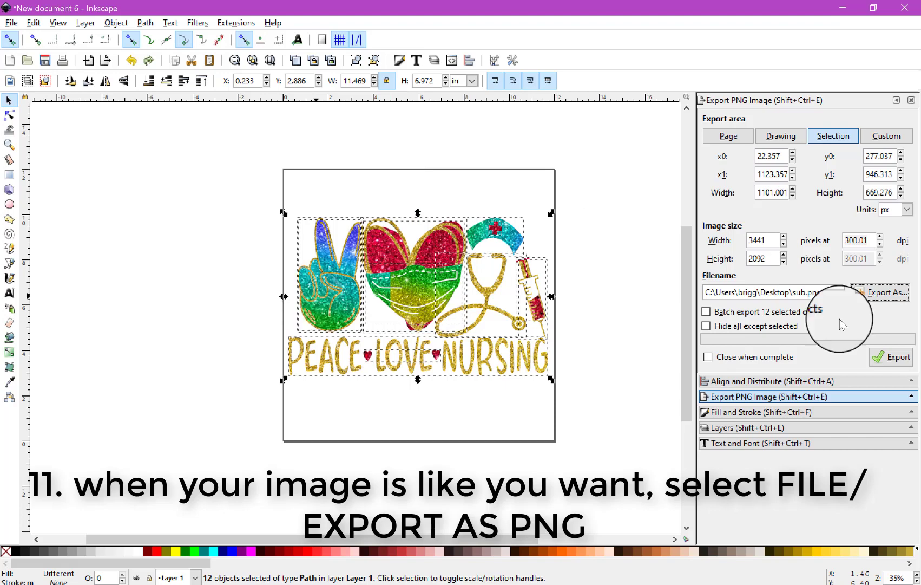
pyautogui.click(899, 359)
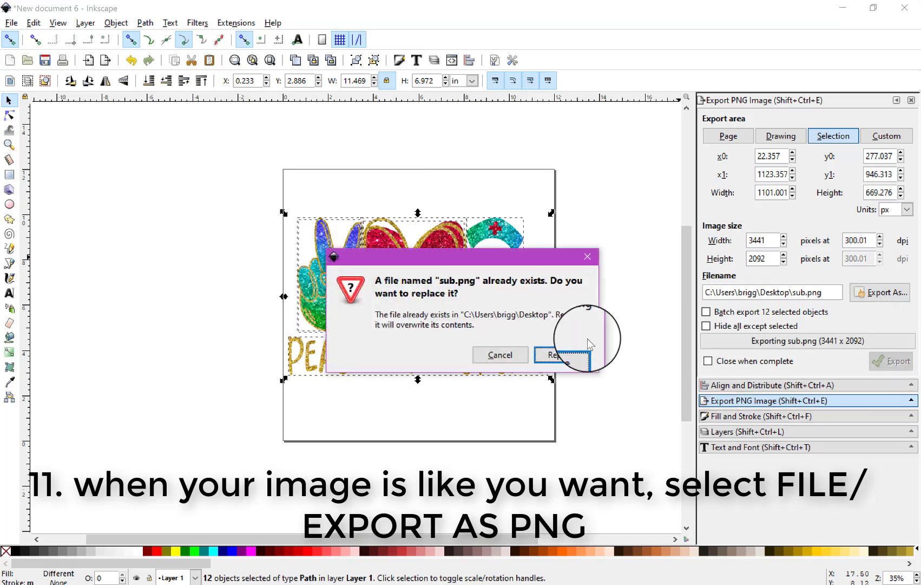
pyautogui.click(574, 354)
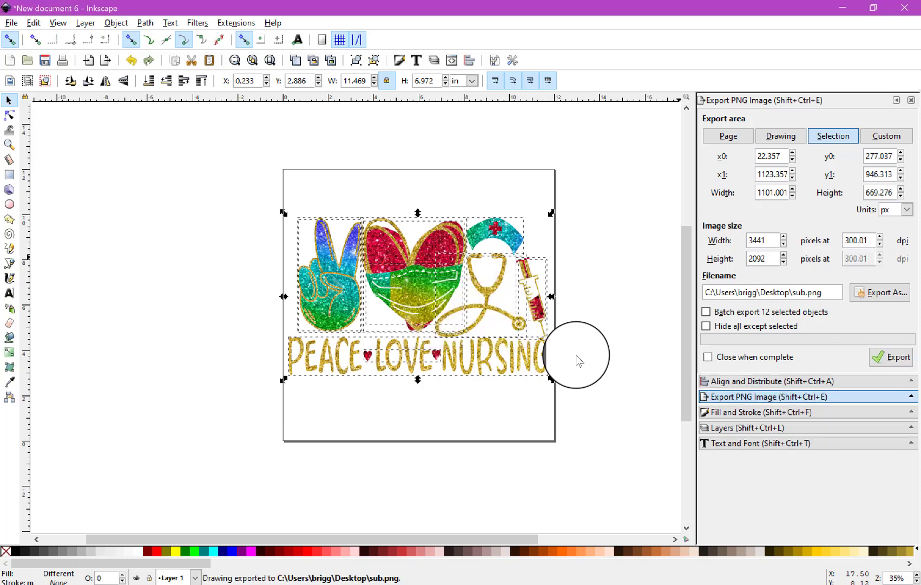
pyautogui.click(843, 11)
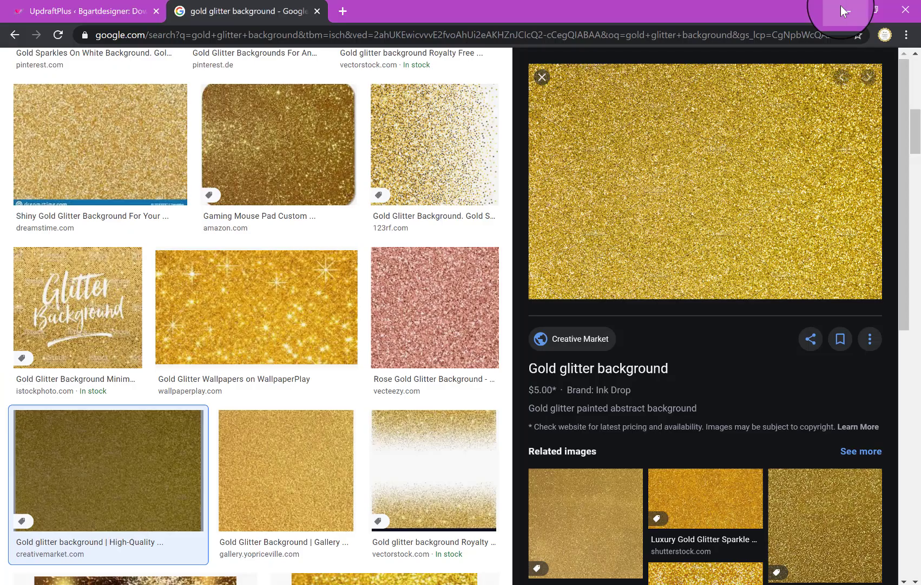
# - Minimize Chrome and open the exported sub.png from the desktop
pyautogui.click(843, 10)
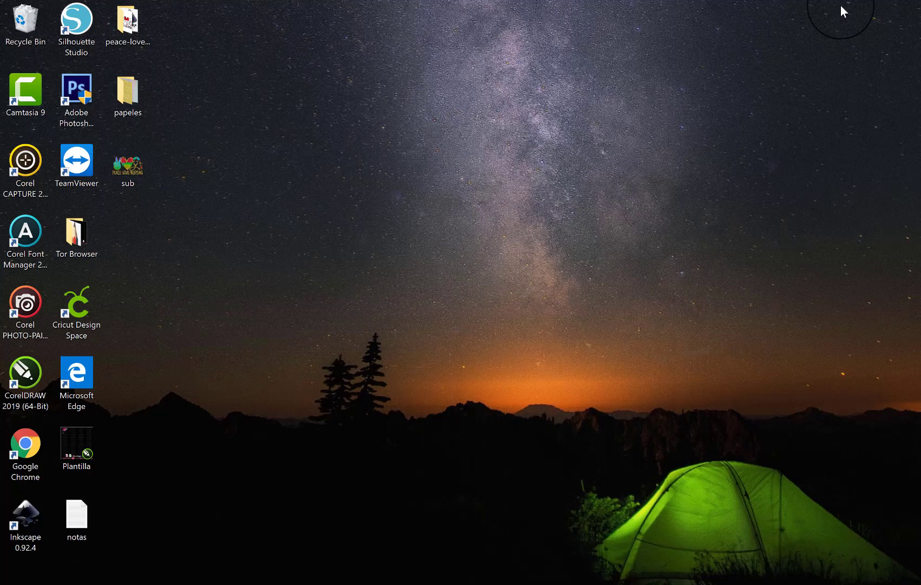
pyautogui.doubleClick(139, 174)
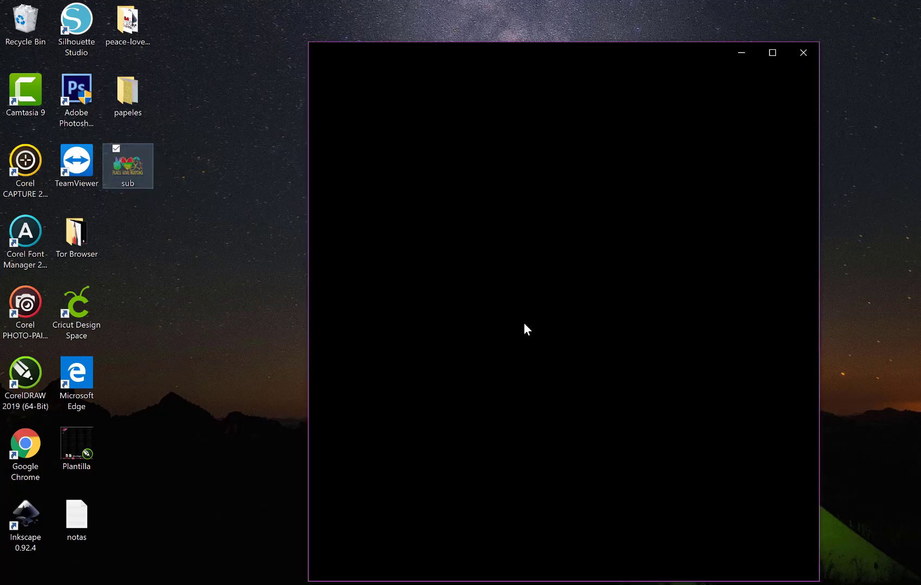